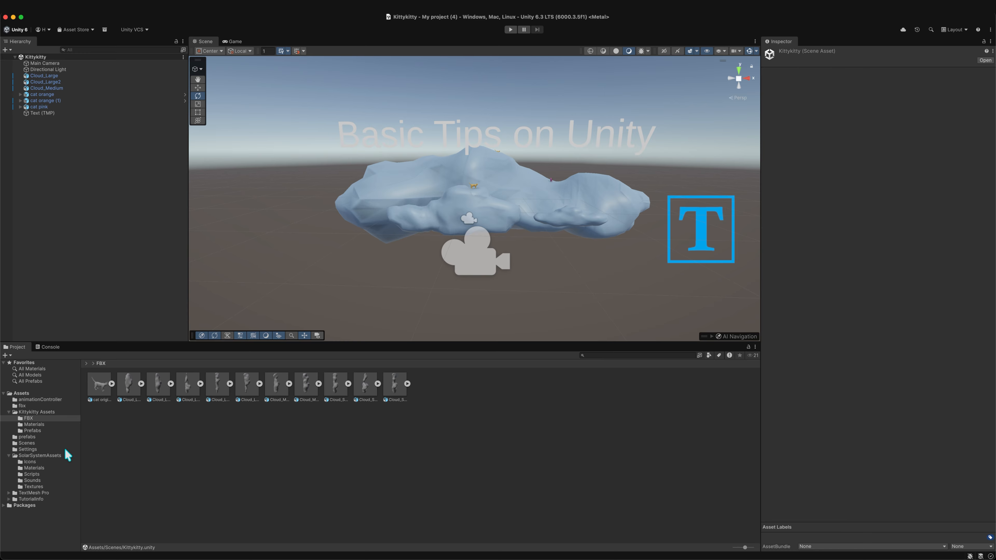
- Open SampleScene from the project's Scenes folder and look over its contents
{"action": "left_click", "coordinate": [33, 442]}
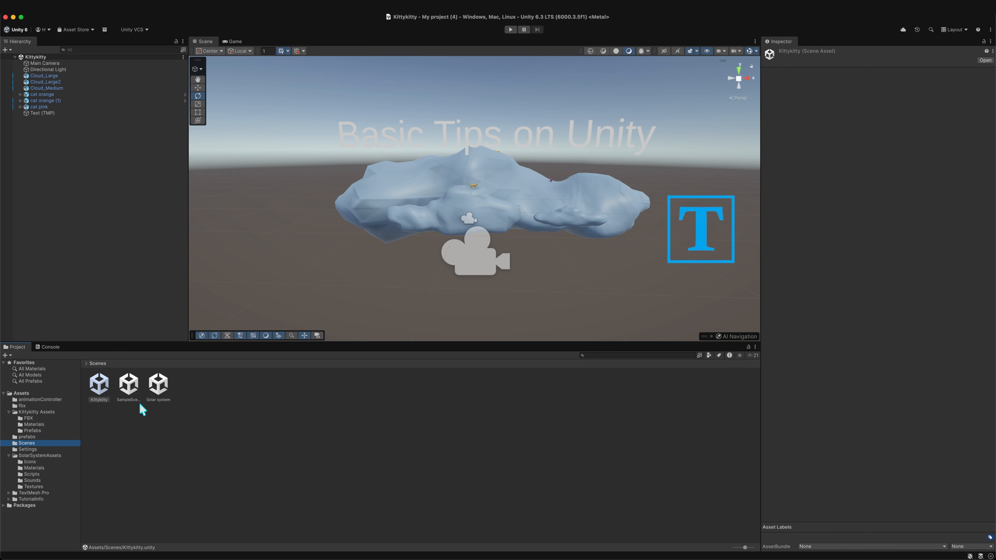
{"action": "double_click", "coordinate": [134, 387]}
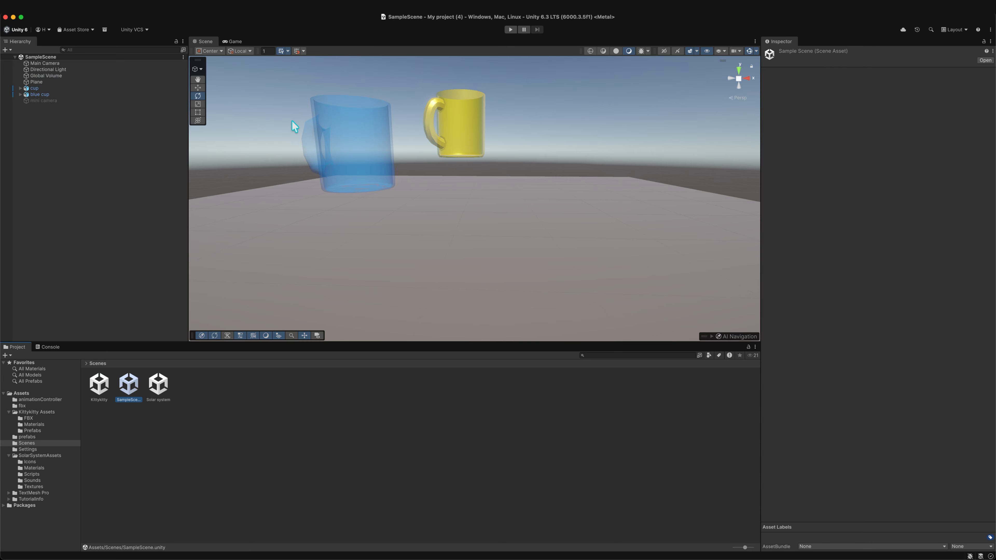
{"action": "scroll", "coordinate": [430, 179], "scroll_direction": "down", "scroll_amount": 6}
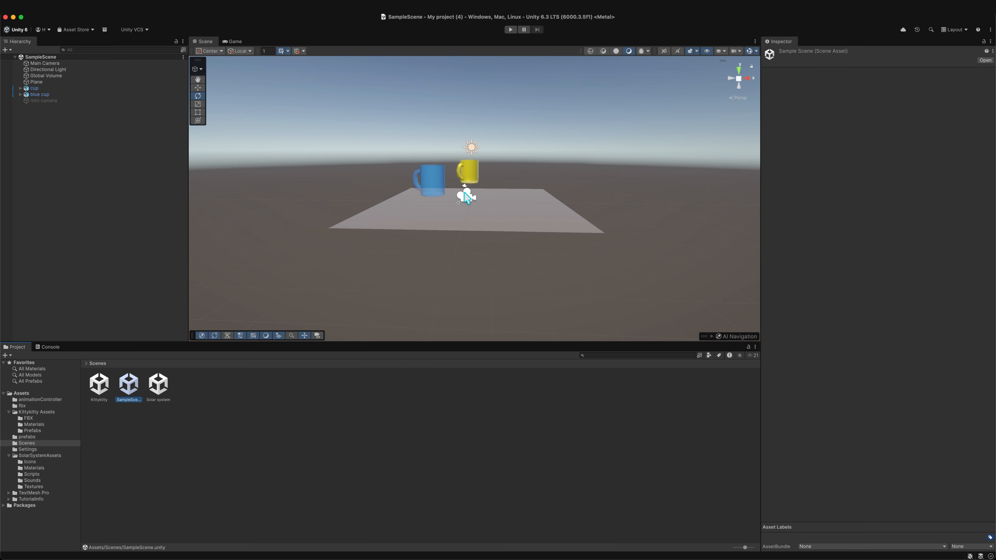
{"action": "scroll", "coordinate": [406, 174], "scroll_direction": "down", "scroll_amount": 3}
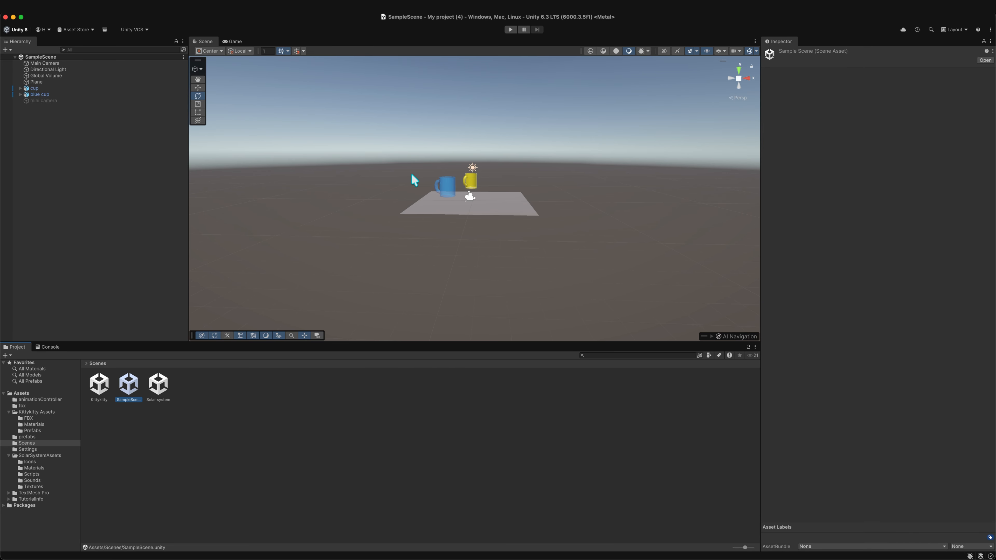
{"action": "scroll", "coordinate": [510, 186], "scroll_direction": "up", "scroll_amount": 3}
{"action": "scroll", "coordinate": [510, 188], "scroll_direction": "down", "scroll_amount": 3}
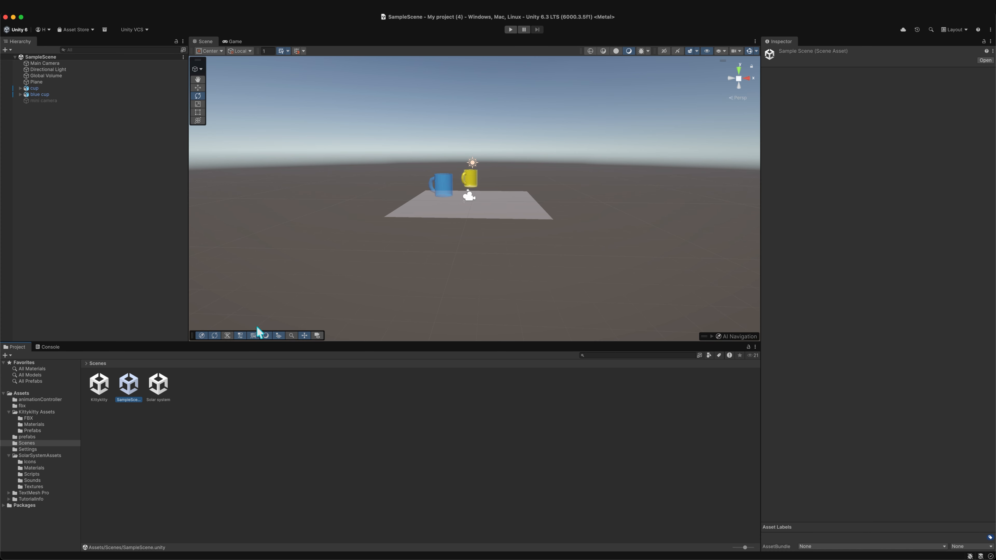
- Open the Solar system scene and look over its contents
{"action": "double_click", "coordinate": [159, 384]}
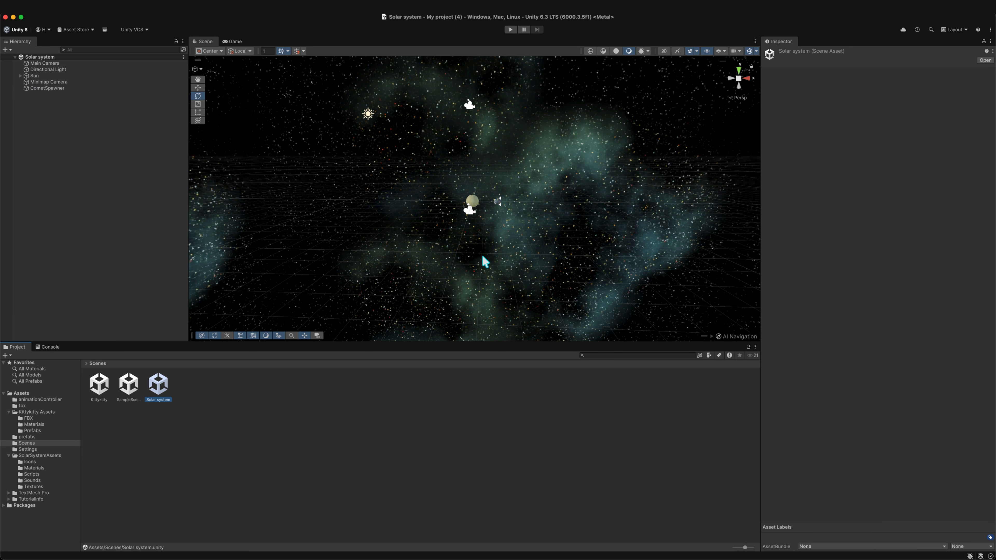
{"action": "scroll", "coordinate": [498, 262], "scroll_direction": "down", "scroll_amount": 2}
{"action": "scroll", "coordinate": [501, 266], "scroll_direction": "up", "scroll_amount": 3}
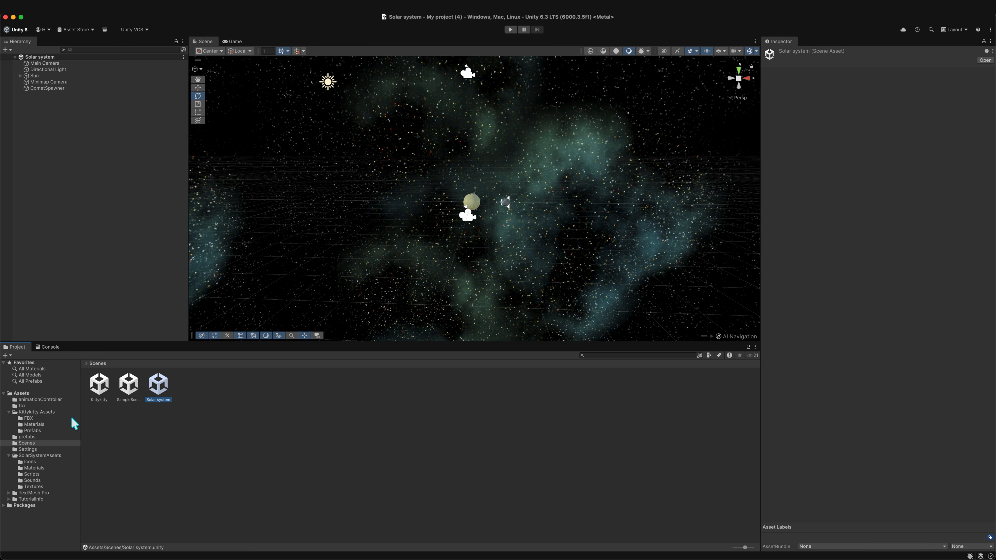
- Reopen the Kittykitty scene from the Scenes folder
{"action": "double_click", "coordinate": [101, 385]}
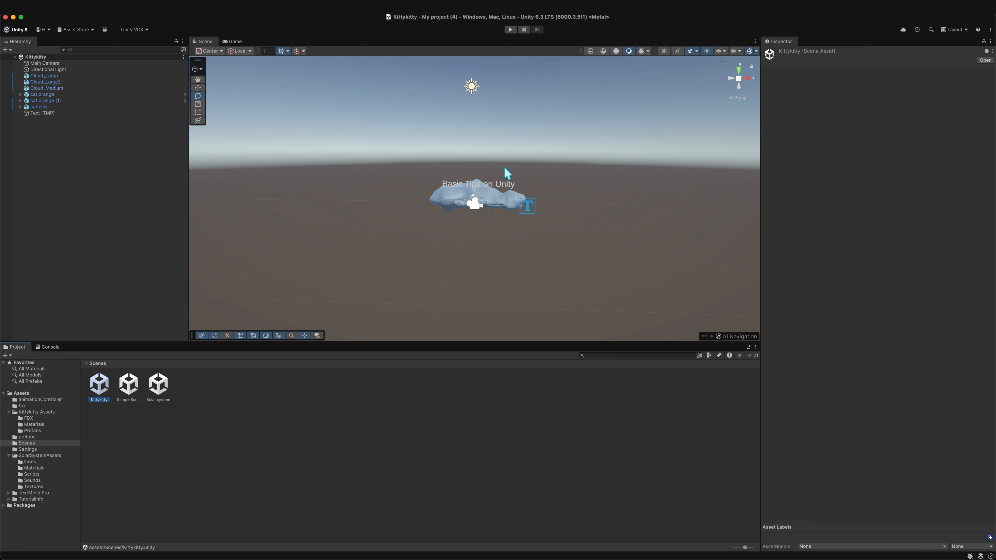
{"action": "scroll", "coordinate": [507, 171], "scroll_direction": "up", "scroll_amount": 5}
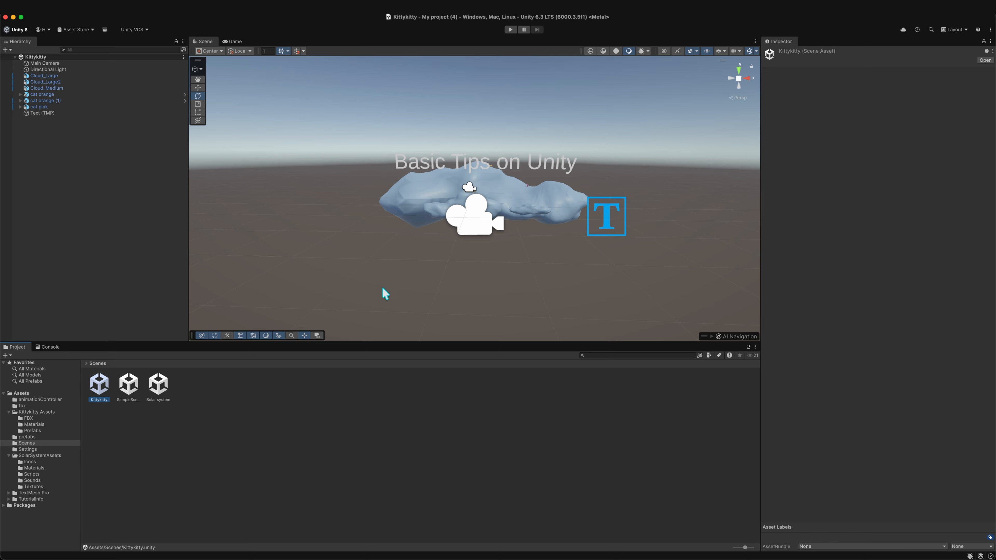
{"action": "scroll", "coordinate": [526, 171], "scroll_direction": "up", "scroll_amount": 5}
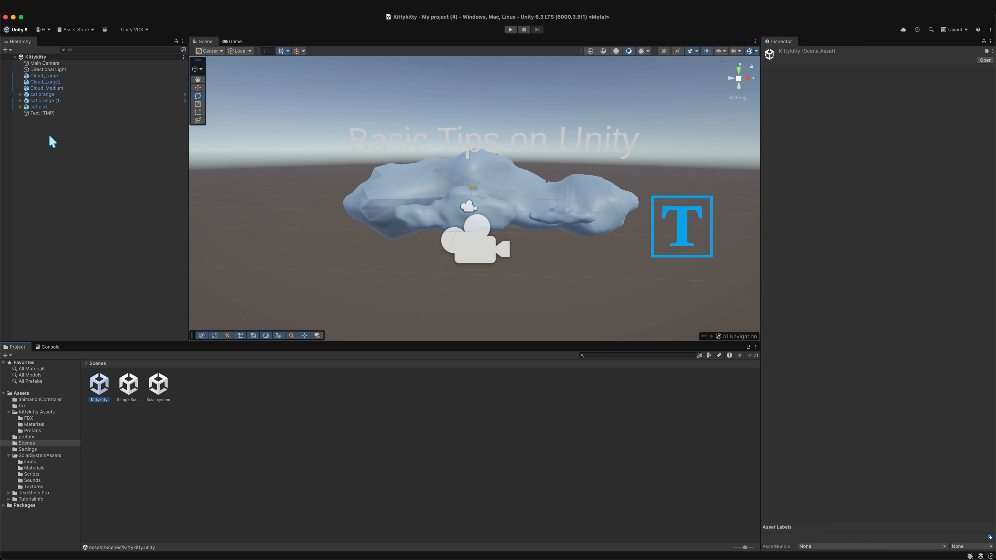
- Select the "Basic Tips on Unity" Text (TMP) object and deactivate it
{"action": "left_click", "coordinate": [434, 188]}
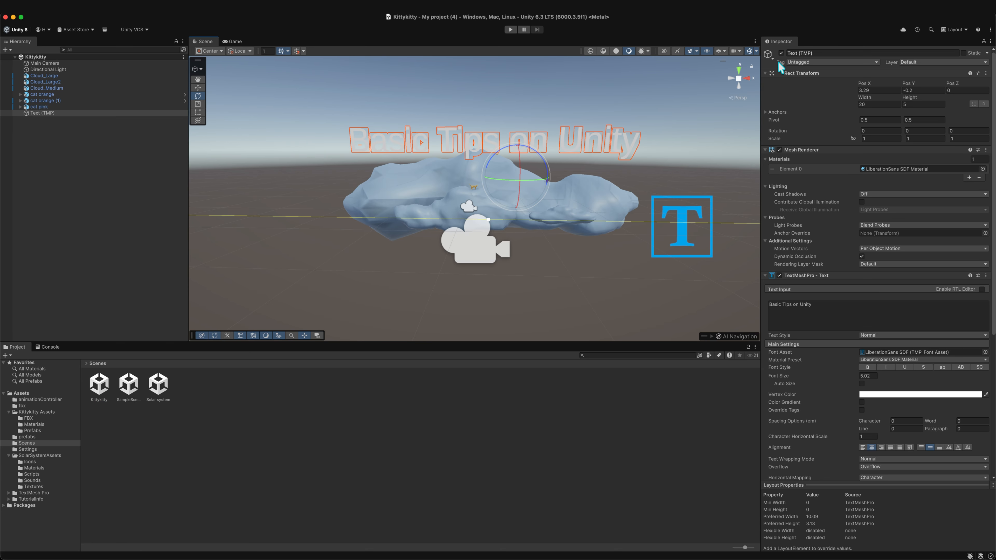
{"action": "left_click", "coordinate": [781, 52]}
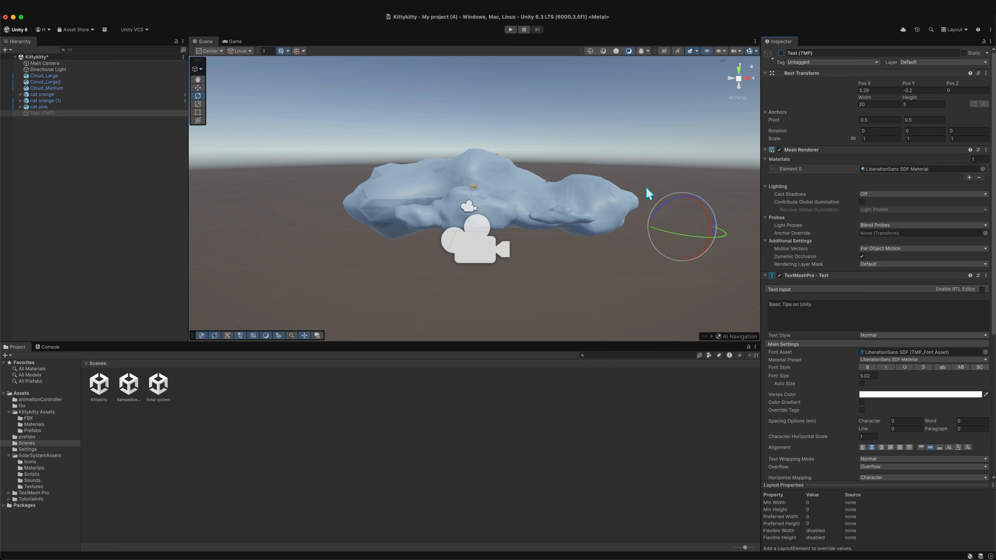
- Select the Cloud_Large object and toggle its active state off and on several times
{"action": "left_click", "coordinate": [447, 181]}
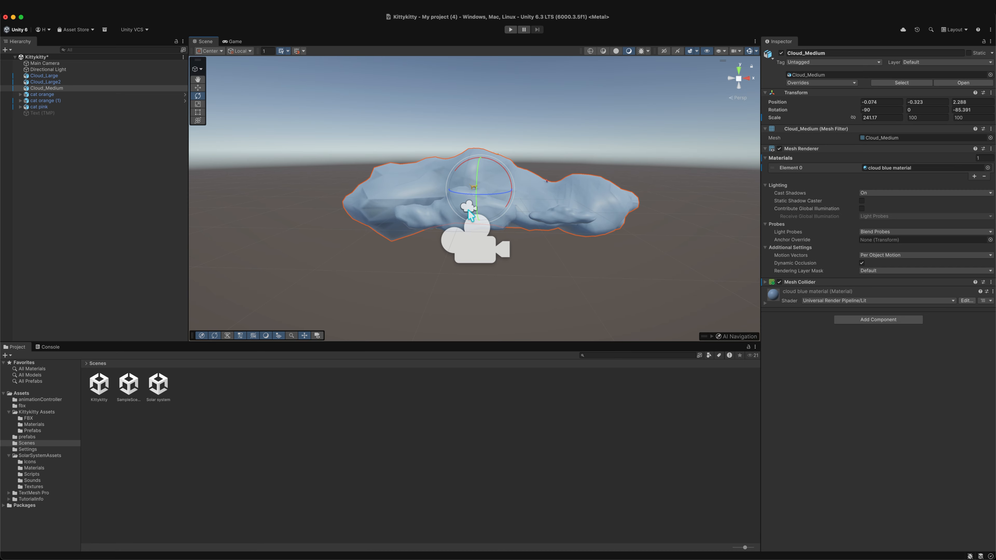
{"action": "scroll", "coordinate": [469, 211], "scroll_direction": "up", "scroll_amount": 6}
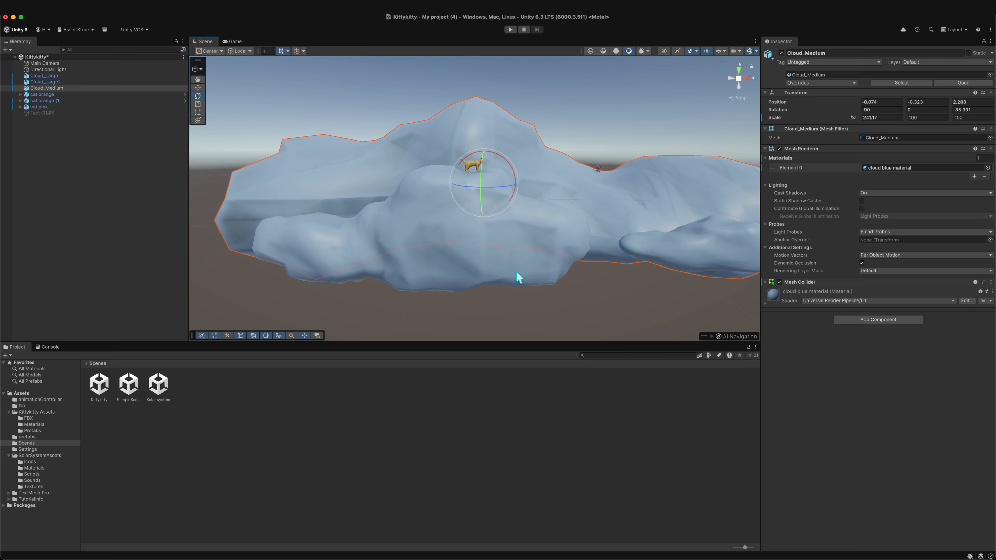
{"action": "left_click", "coordinate": [463, 238]}
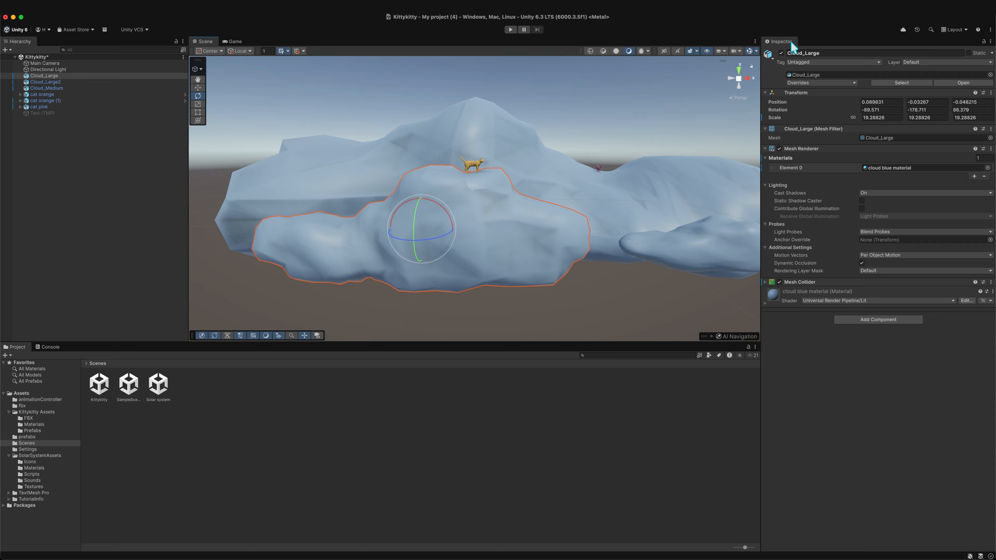
{"action": "left_click", "coordinate": [781, 53]}
{"action": "left_click", "coordinate": [782, 53]}
{"action": "left_click", "coordinate": [781, 53]}
{"action": "left_click", "coordinate": [782, 53]}
{"action": "left_click", "coordinate": [782, 53]}
{"action": "left_click", "coordinate": [782, 53]}
{"action": "left_click", "coordinate": [781, 53]}
{"action": "left_click", "coordinate": [781, 53]}
{"action": "left_click", "coordinate": [782, 53]}
{"action": "left_click", "coordinate": [782, 53]}
{"action": "left_click", "coordinate": [781, 53]}
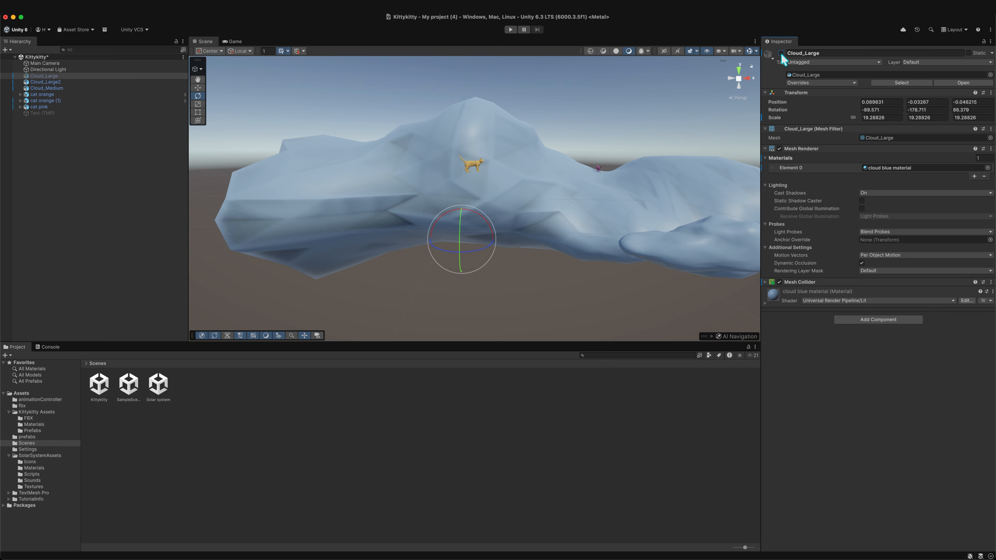
{"action": "left_click", "coordinate": [781, 53]}
{"action": "left_click", "coordinate": [781, 53]}
{"action": "left_click", "coordinate": [782, 53]}
{"action": "left_click", "coordinate": [781, 53]}
{"action": "left_click", "coordinate": [782, 53]}
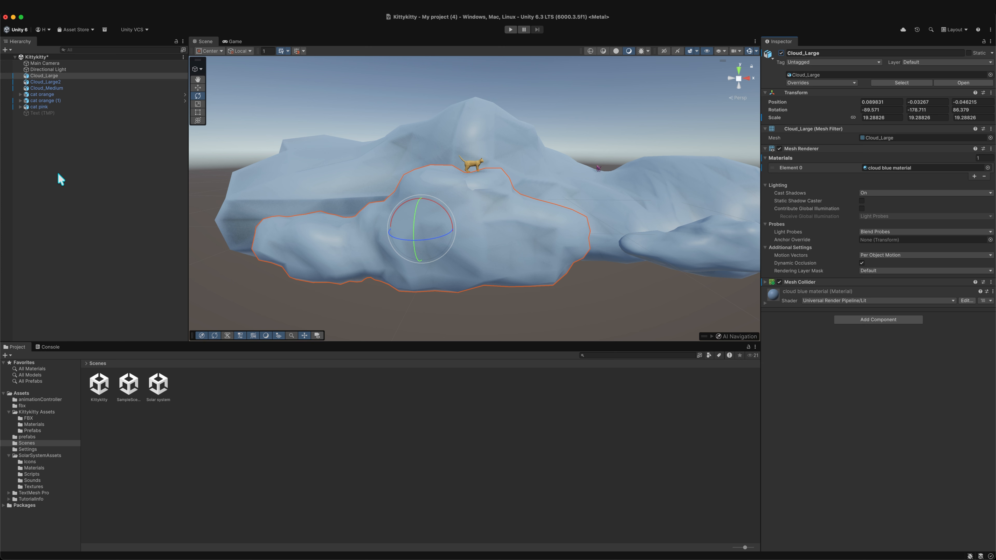
- Examine the selected Cloud_Large cloud and the cat on it from nearer and farther distances
{"action": "scroll", "coordinate": [538, 233], "scroll_direction": "down", "scroll_amount": 4}
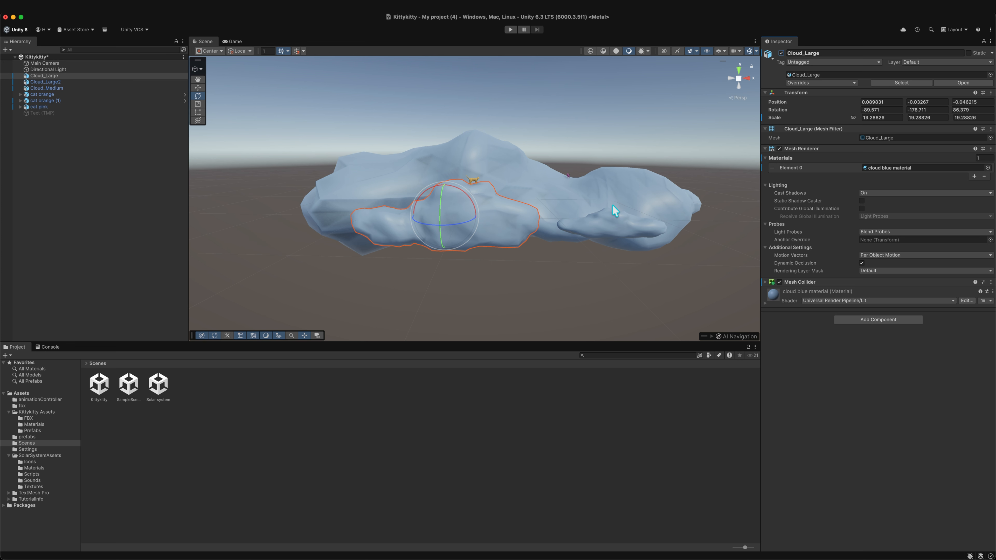
{"action": "scroll", "coordinate": [612, 205], "scroll_direction": "down", "scroll_amount": 2}
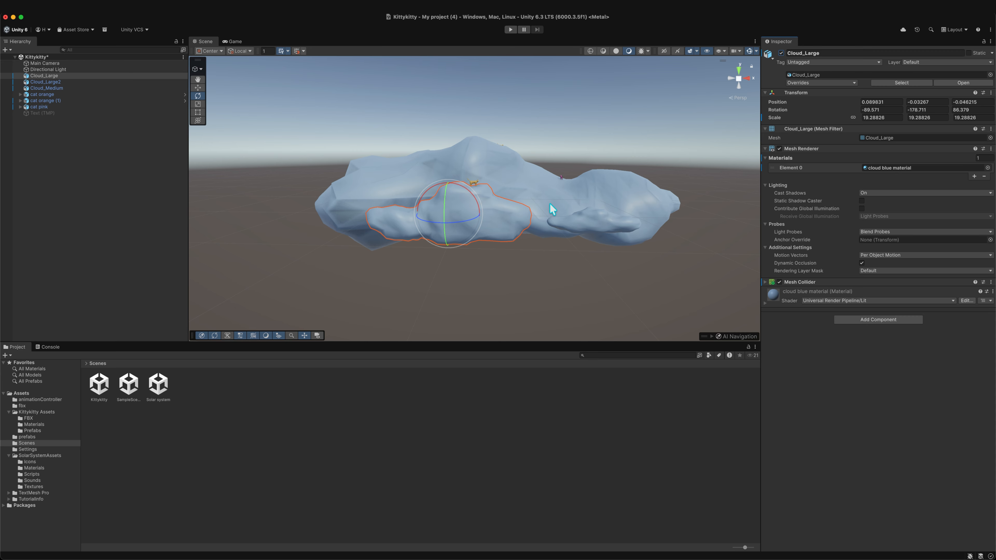
{"action": "scroll", "coordinate": [487, 180], "scroll_direction": "up", "scroll_amount": 1}
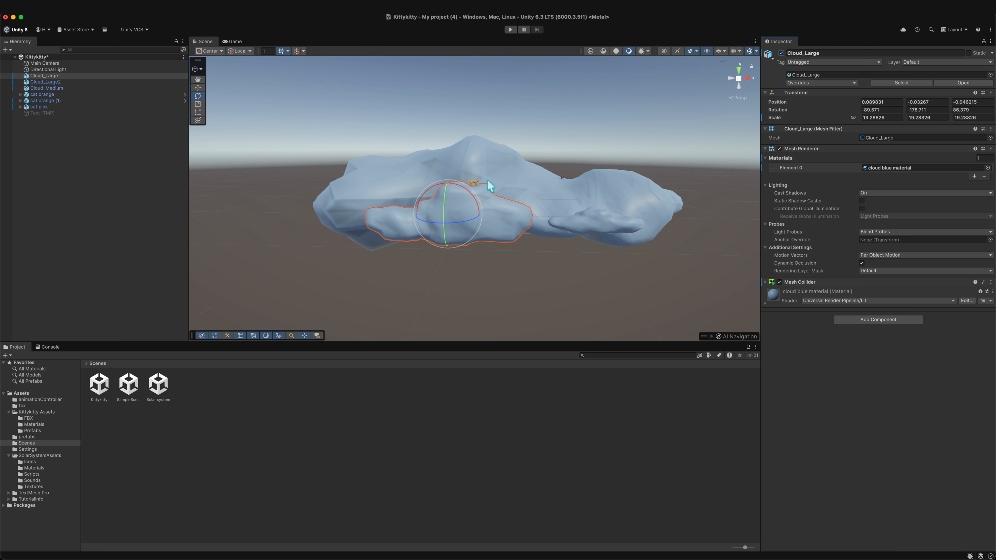
{"action": "scroll", "coordinate": [489, 182], "scroll_direction": "up", "scroll_amount": 5}
{"action": "scroll", "coordinate": [507, 190], "scroll_direction": "down", "scroll_amount": 5}
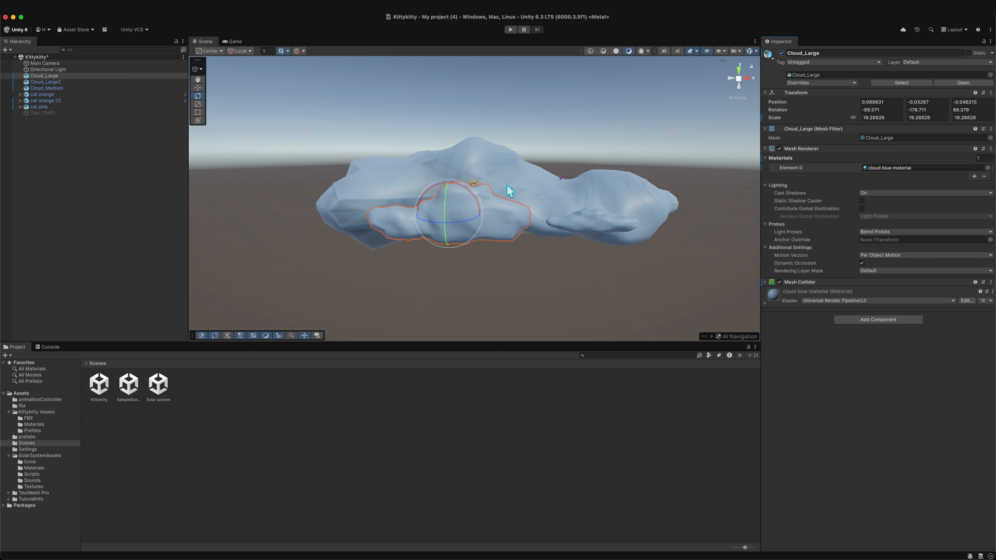
{"action": "scroll", "coordinate": [509, 192], "scroll_direction": "up", "scroll_amount": 4}
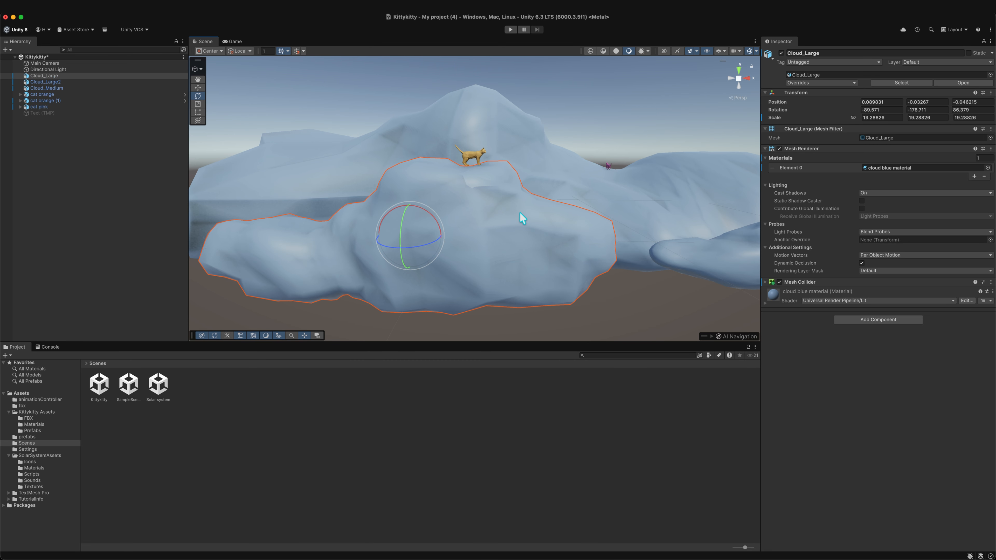
{"action": "scroll", "coordinate": [523, 215], "scroll_direction": "down", "scroll_amount": 4}
{"action": "scroll", "coordinate": [527, 211], "scroll_direction": "up", "scroll_amount": 3}
{"action": "scroll", "coordinate": [488, 215], "scroll_direction": "down", "scroll_amount": 1}
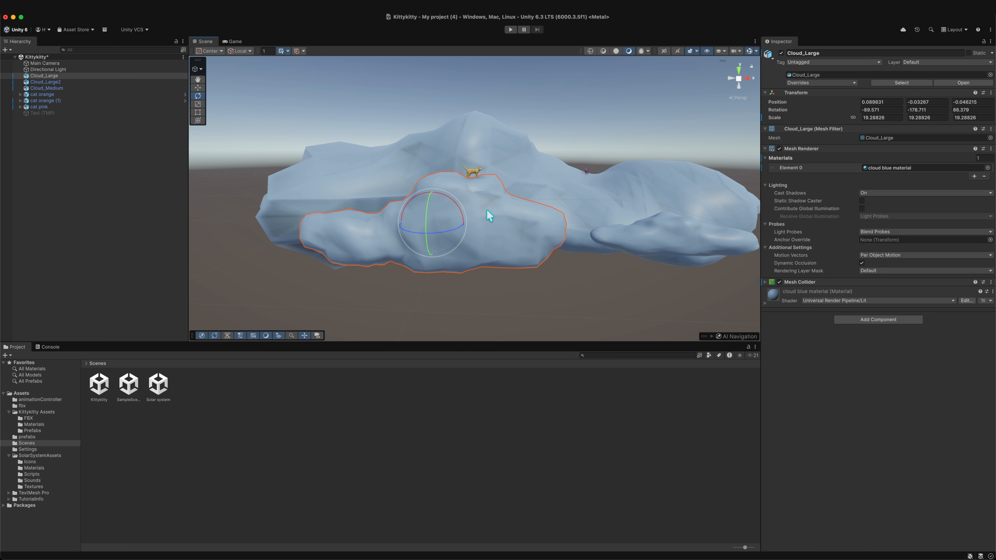
{"action": "scroll", "coordinate": [494, 215], "scroll_direction": "down", "scroll_amount": 3}
{"action": "scroll", "coordinate": [498, 216], "scroll_direction": "up", "scroll_amount": 5}
{"action": "scroll", "coordinate": [505, 217], "scroll_direction": "down", "scroll_amount": 2}
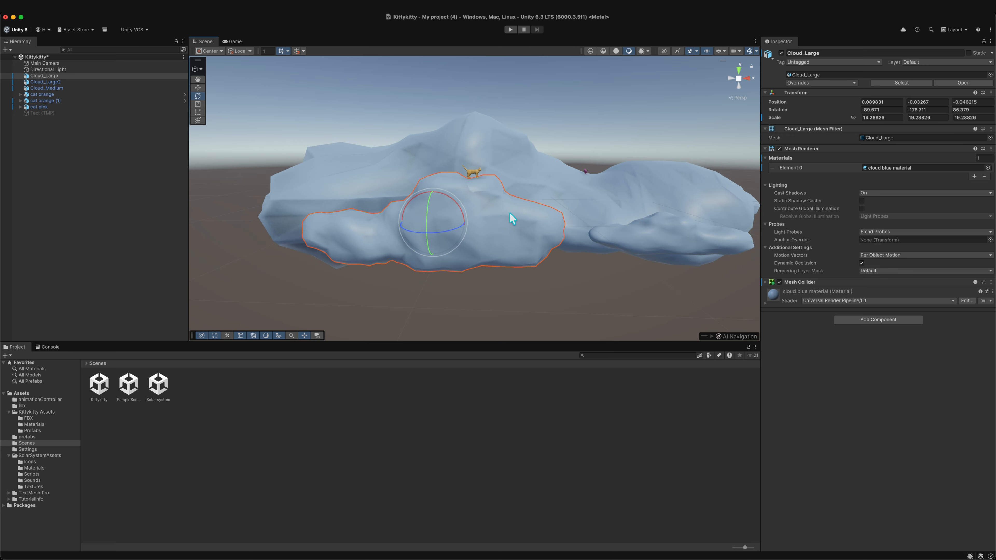
{"action": "scroll", "coordinate": [510, 213], "scroll_direction": "down", "scroll_amount": 2}
{"action": "scroll", "coordinate": [492, 202], "scroll_direction": "down", "scroll_amount": 1}
{"action": "scroll", "coordinate": [494, 198], "scroll_direction": "up", "scroll_amount": 3}
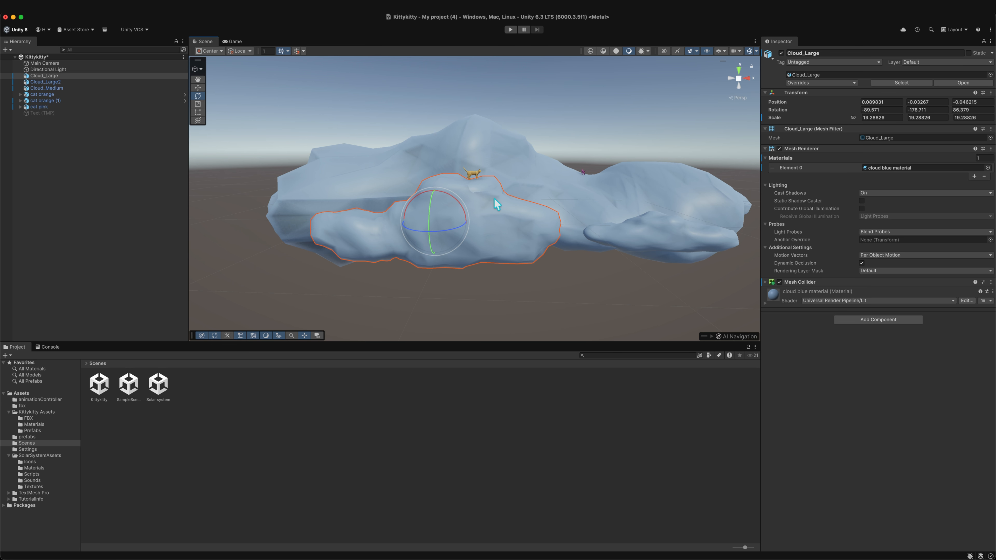
{"action": "scroll", "coordinate": [497, 204], "scroll_direction": "up", "scroll_amount": 3}
{"action": "scroll", "coordinate": [501, 206], "scroll_direction": "down", "scroll_amount": 3}
{"action": "scroll", "coordinate": [503, 207], "scroll_direction": "up", "scroll_amount": 1}
{"action": "scroll", "coordinate": [503, 207], "scroll_direction": "up", "scroll_amount": 3}
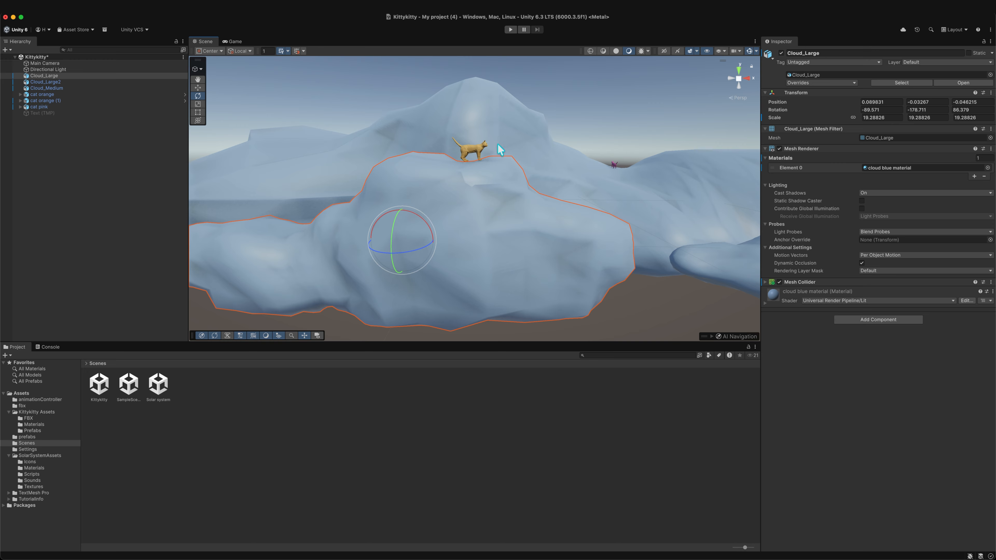
- Inspect the orange cat and surrounding clouds by selecting them and orbiting around the cat, then clear the selection
{"action": "middle_click_drag", "start_coordinate": [498, 121], "coordinate": [492, 161]}
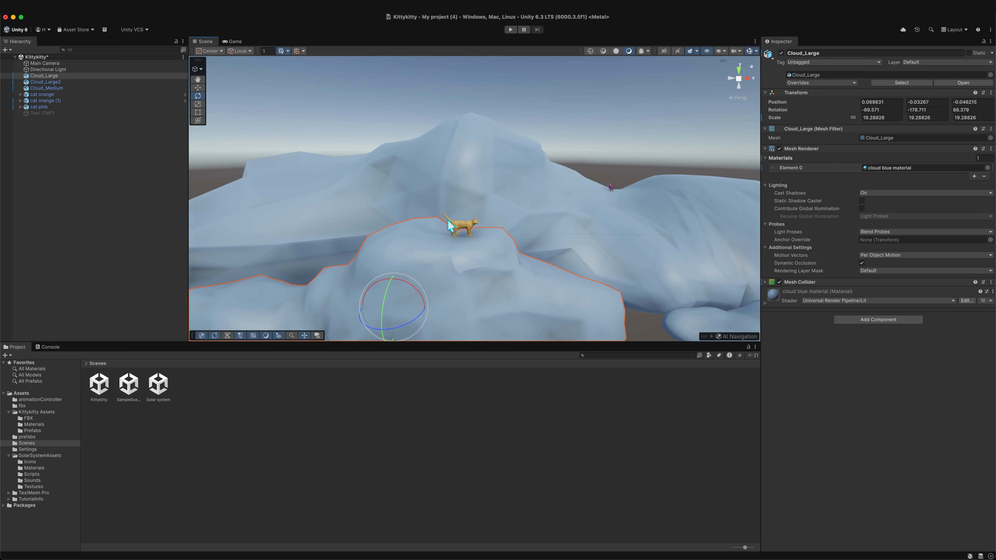
{"action": "left_click", "coordinate": [467, 230]}
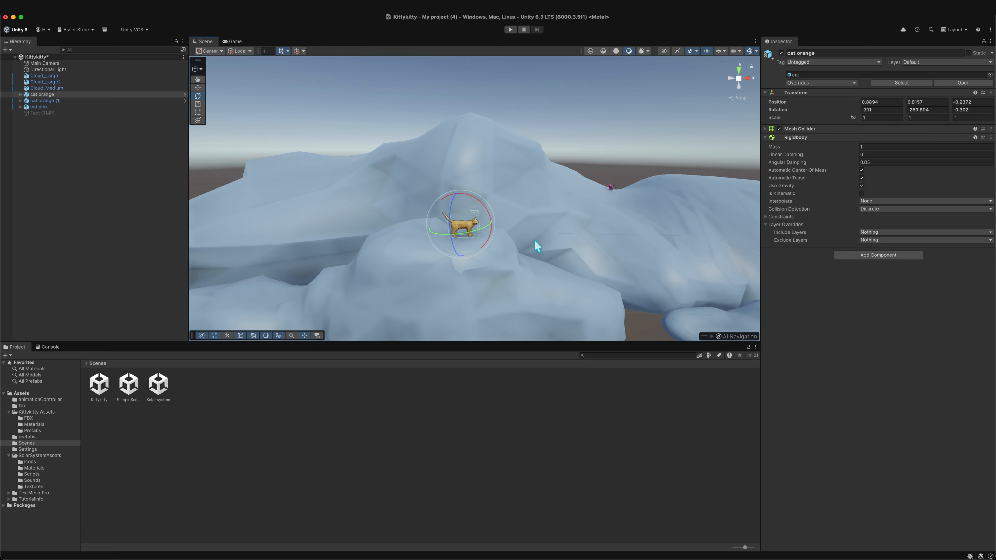
{"action": "left_click", "coordinate": [463, 257]}
{"action": "scroll", "coordinate": [464, 260], "scroll_direction": "up", "scroll_amount": 3}
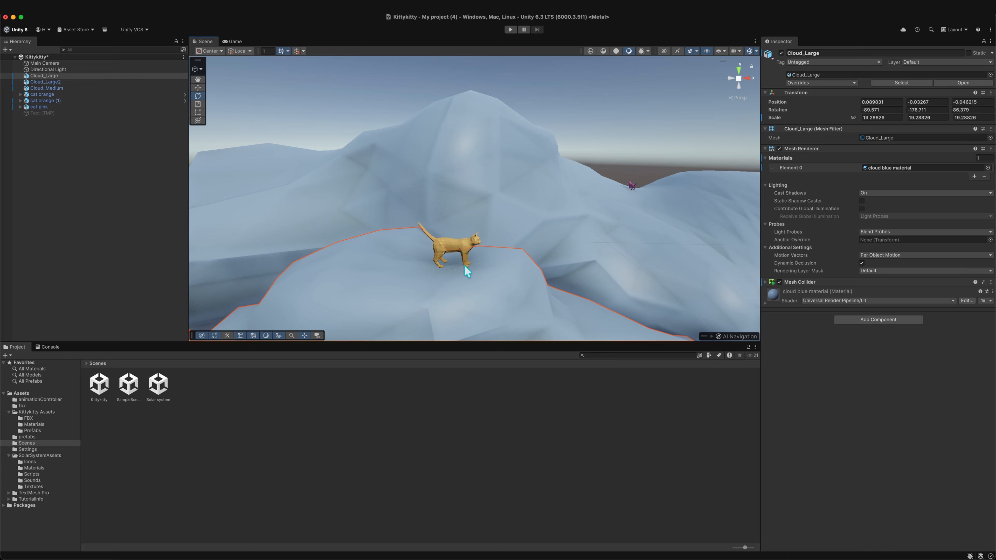
{"action": "key", "text": "alt"}
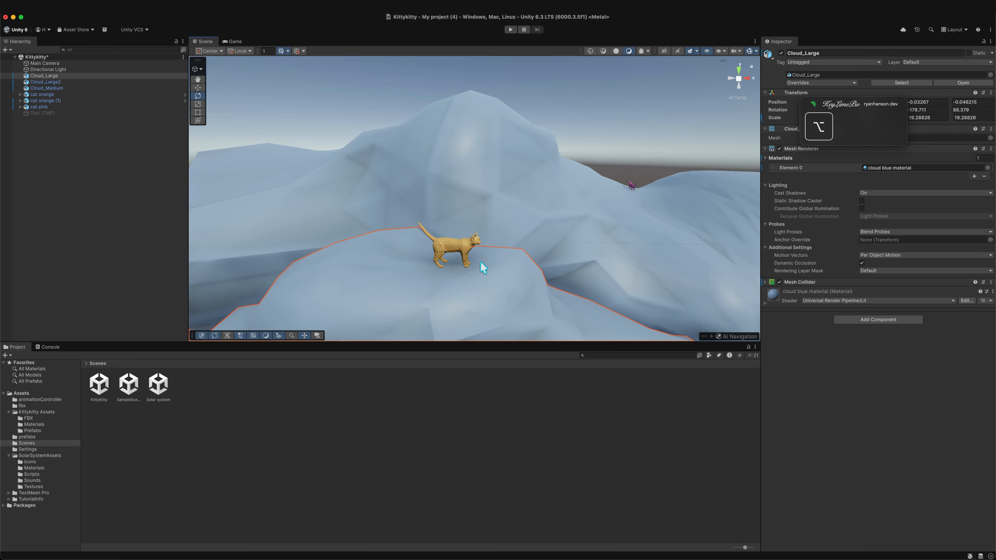
{"action": "mouse_move", "coordinate": [483, 261]}
{"action": "left_mouse_down", "text": "alt"}
{"action": "mouse_move", "coordinate": [360, 273]}
{"action": "mouse_move", "coordinate": [465, 257]}
{"action": "left_mouse_up", "text": "alt"}
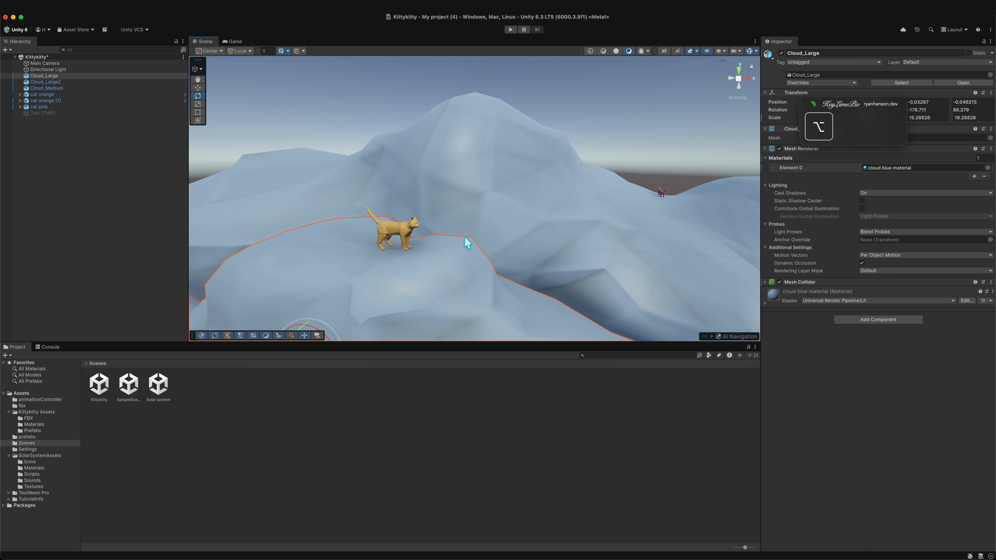
{"action": "left_click_drag", "start_coordinate": [465, 238], "coordinate": [486, 228], "text": "alt"}
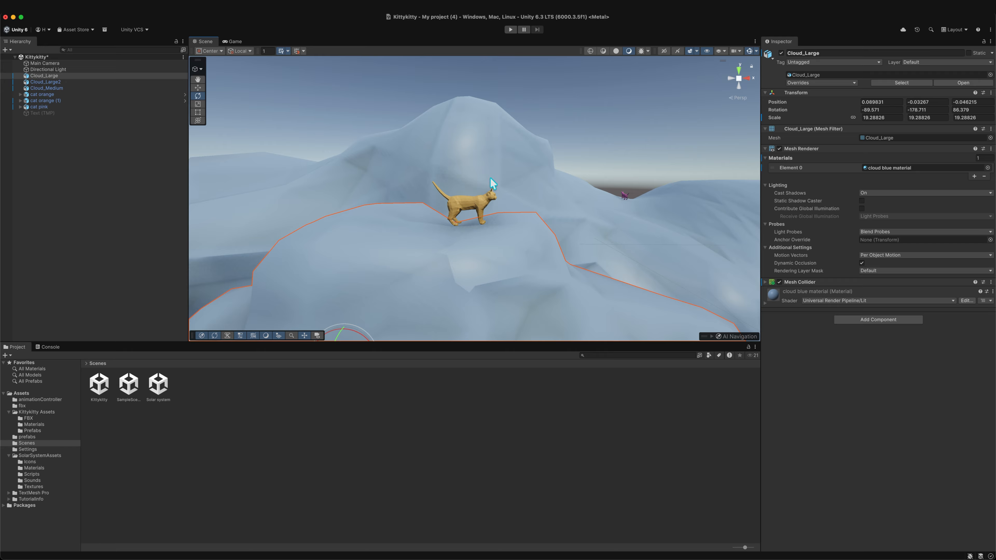
{"action": "left_click_drag", "start_coordinate": [490, 178], "coordinate": [555, 184], "text": "alt"}
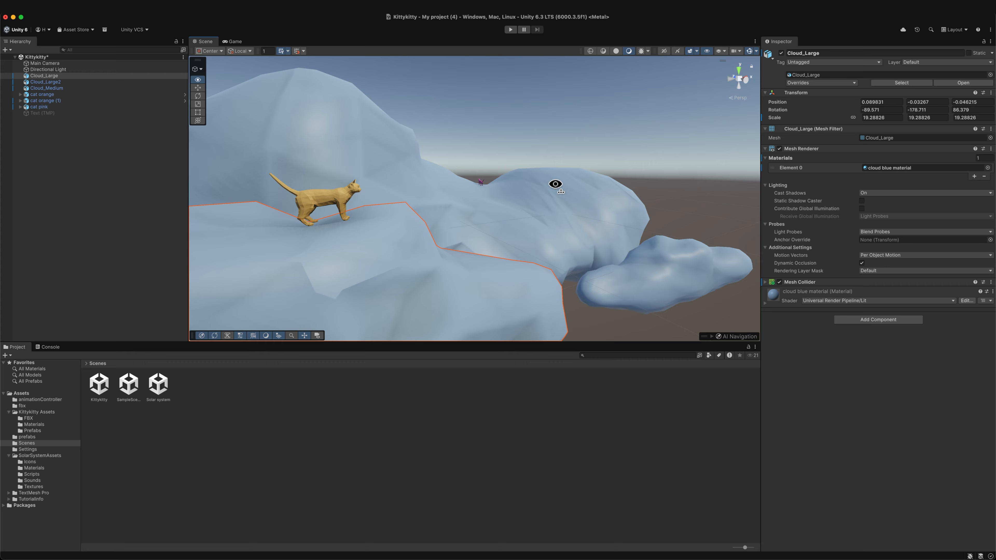
{"action": "left_click", "coordinate": [481, 181]}
{"action": "left_click", "coordinate": [559, 217]}
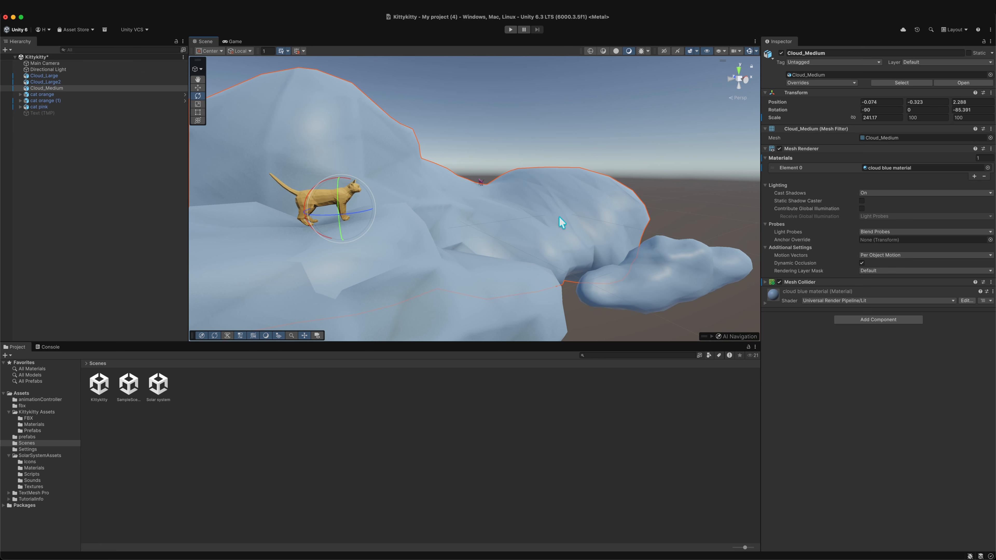
{"action": "left_click", "coordinate": [547, 147]}
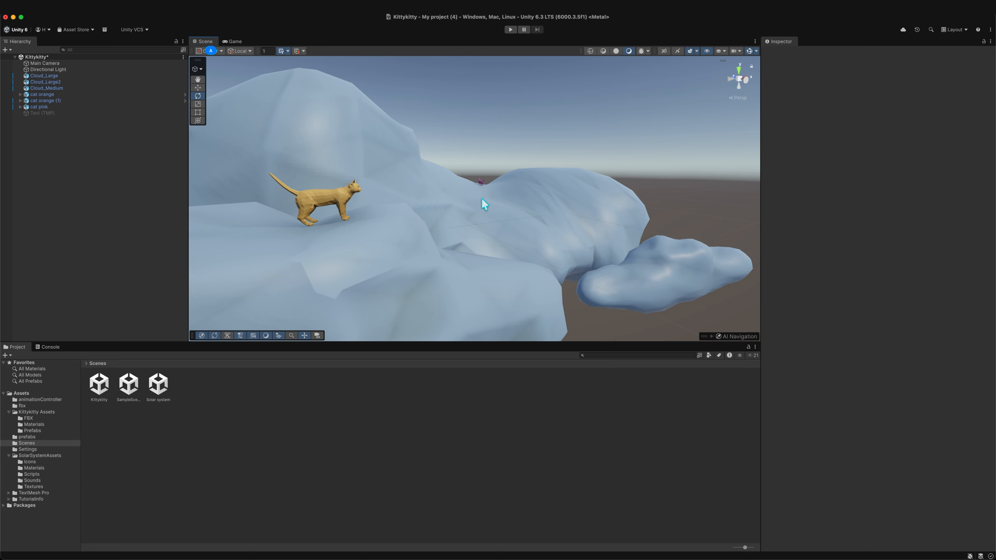
- Fly through the Scene view across the clouds toward the pink cat
{"action": "right_click_drag", "start_coordinate": [482, 198], "coordinate": [447, 240]}
{"action": "key", "text": "w"}
{"action": "key", "text": "w"}
{"action": "key", "text": "w"}
{"action": "key", "text": "w"}
{"action": "key", "text": "d"}
{"action": "key", "text": "s"}
{"action": "key", "text": "w"}
{"action": "key", "text": "w"}
{"action": "key", "text": "a"}
{"action": "key", "text": "w"}
{"action": "key", "text": "e"}
{"action": "key", "text": "q"}
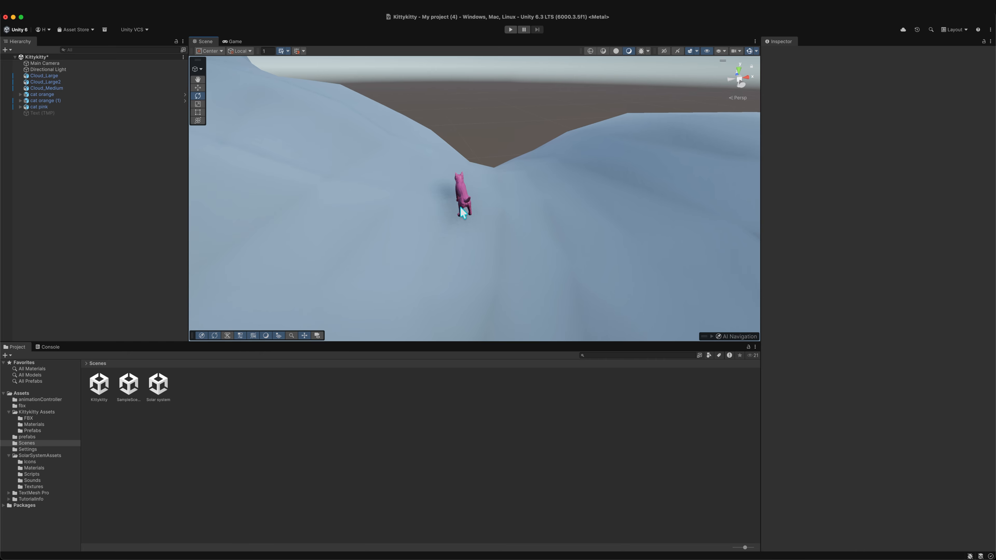
- Orbit the Scene view around the pink cat, then pan across the clouds toward the orange cat
{"action": "scroll", "coordinate": [454, 223], "scroll_direction": "up", "scroll_amount": 2}
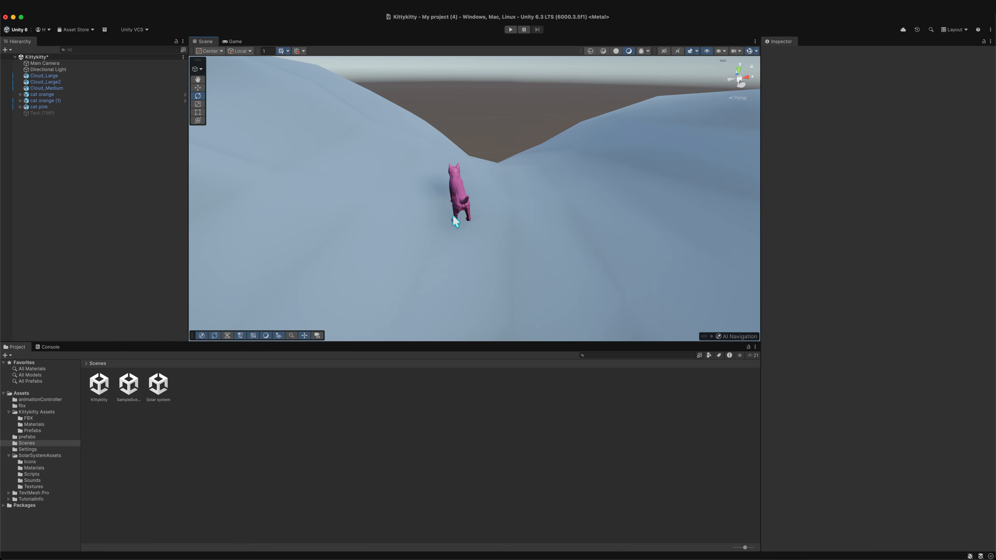
{"action": "middle_click_drag", "start_coordinate": [455, 222], "coordinate": [501, 238]}
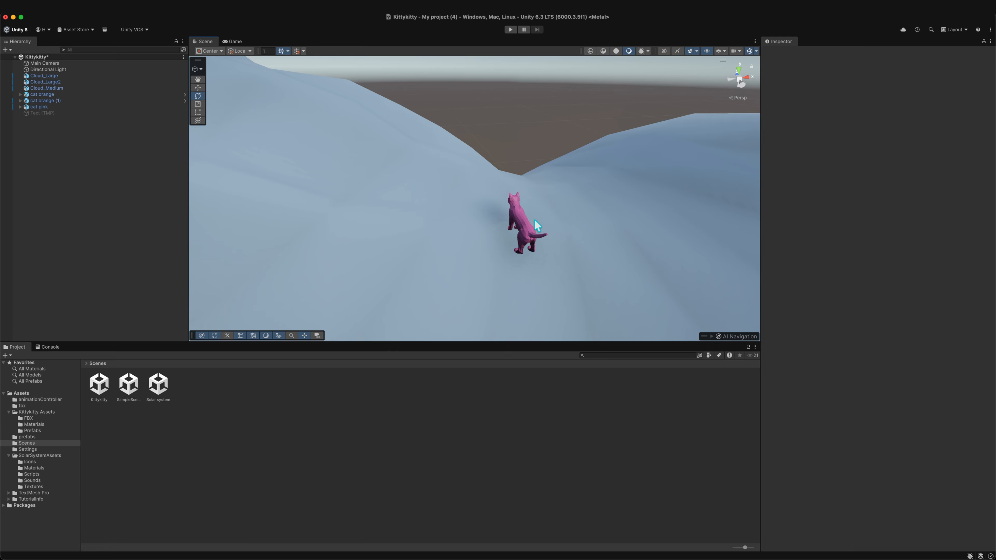
{"action": "middle_click_drag", "start_coordinate": [533, 224], "coordinate": [479, 217]}
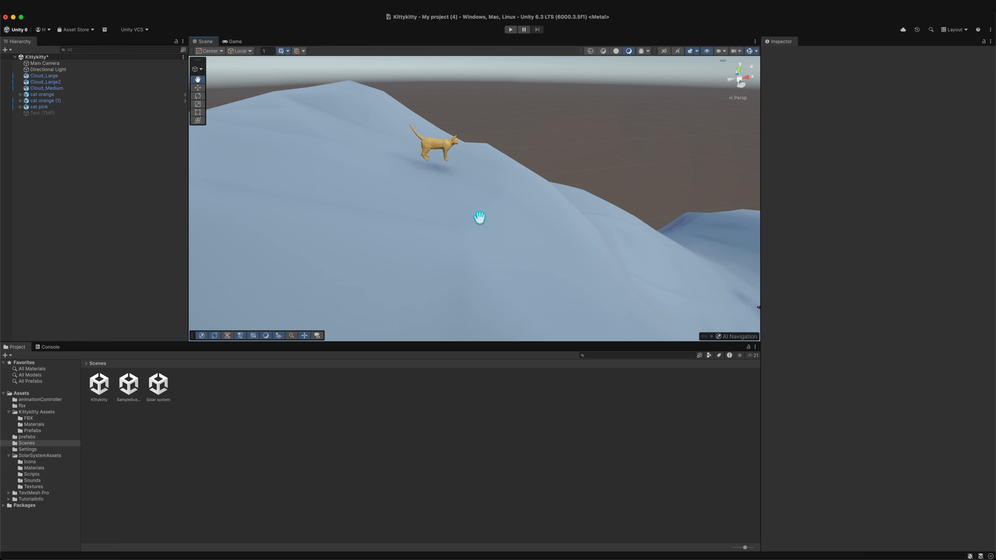
{"action": "mouse_move", "coordinate": [443, 146]}
{"action": "middle_mouse_down"}
{"action": "mouse_move", "coordinate": [464, 160]}
{"action": "mouse_move", "coordinate": [434, 153]}
{"action": "mouse_move", "coordinate": [456, 156]}
{"action": "middle_mouse_up"}
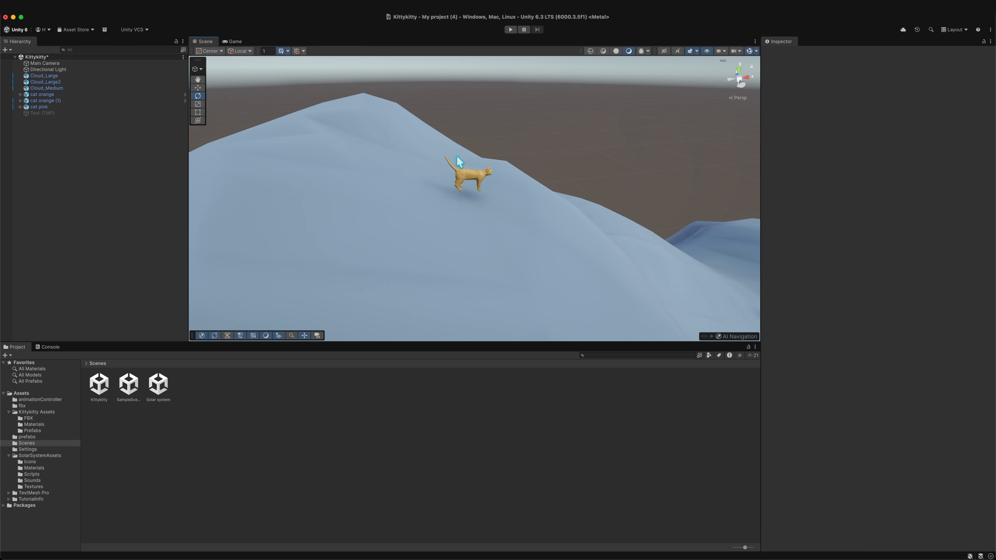
- Zoom the Scene view in and out repeatedly over the clouds showing both the orange and pink cats
{"action": "scroll", "coordinate": [477, 185], "scroll_direction": "down", "scroll_amount": 4}
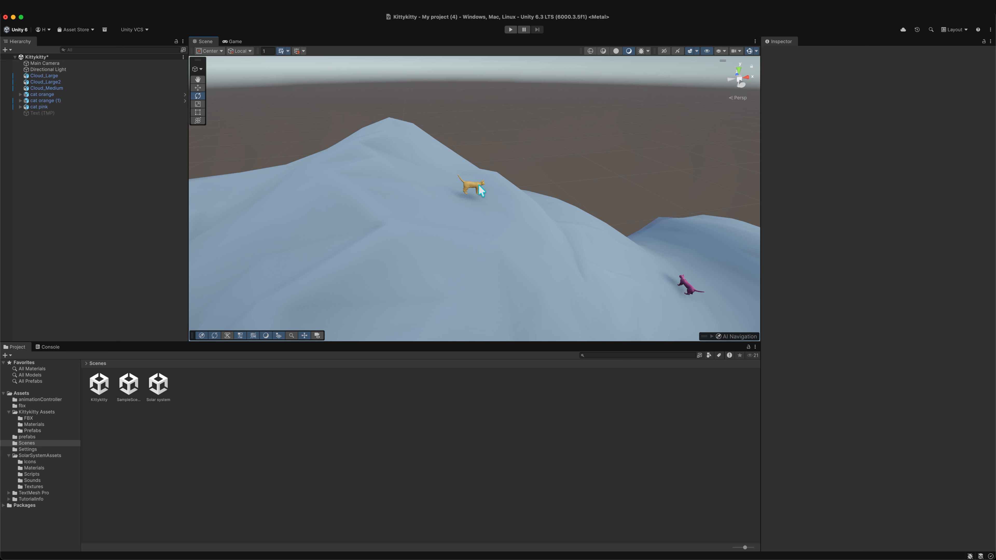
{"action": "middle_click_drag", "start_coordinate": [570, 222], "coordinate": [487, 217]}
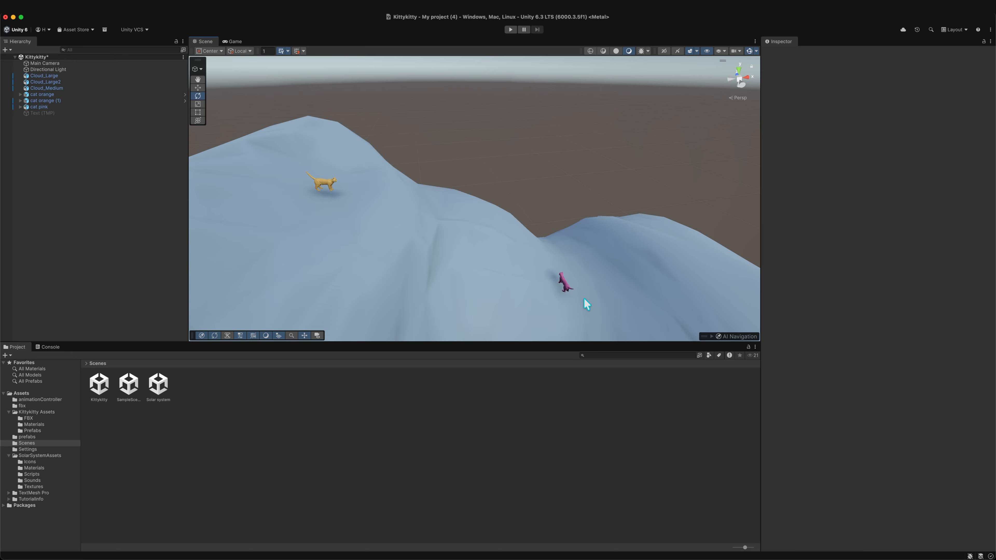
{"action": "middle_click_drag", "start_coordinate": [587, 304], "coordinate": [568, 274]}
{"action": "scroll", "coordinate": [570, 281], "scroll_direction": "up", "scroll_amount": 3}
{"action": "scroll", "coordinate": [572, 281], "scroll_direction": "down", "scroll_amount": 5}
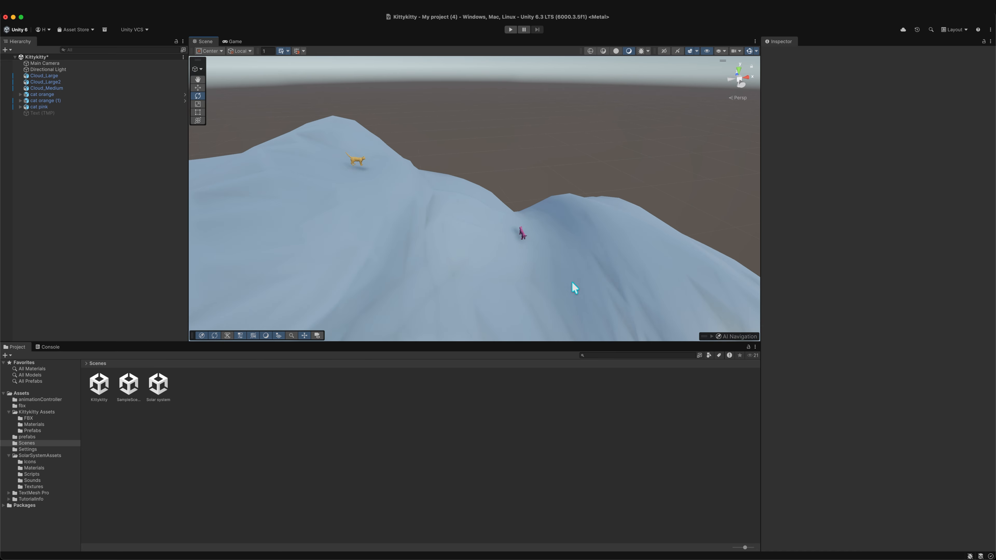
{"action": "scroll", "coordinate": [573, 285], "scroll_direction": "up", "scroll_amount": 5}
{"action": "scroll", "coordinate": [577, 290], "scroll_direction": "down", "scroll_amount": 3}
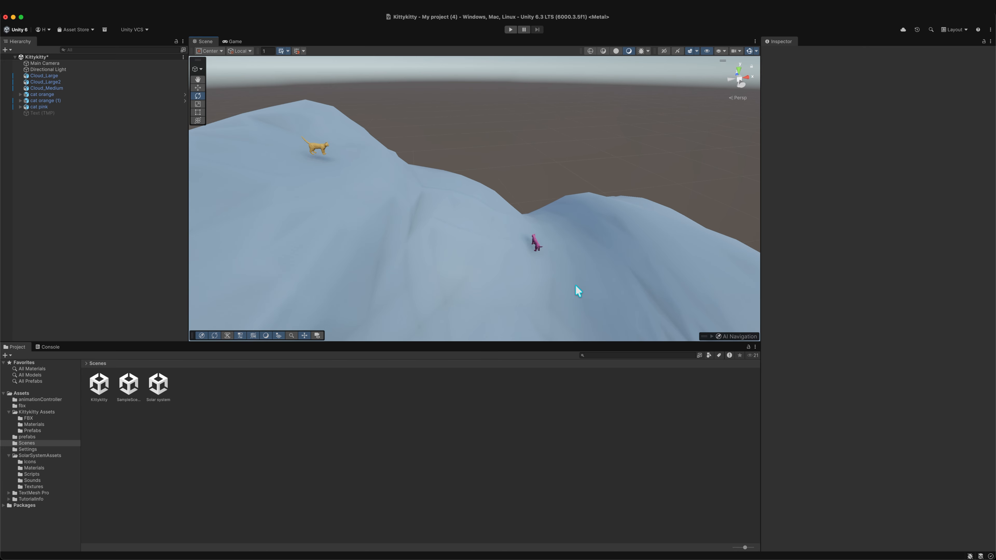
{"action": "scroll", "coordinate": [578, 290], "scroll_direction": "up", "scroll_amount": 2}
{"action": "scroll", "coordinate": [577, 289], "scroll_direction": "down", "scroll_amount": 3}
{"action": "scroll", "coordinate": [577, 289], "scroll_direction": "up", "scroll_amount": 2}
{"action": "scroll", "coordinate": [579, 292], "scroll_direction": "down", "scroll_amount": 2}
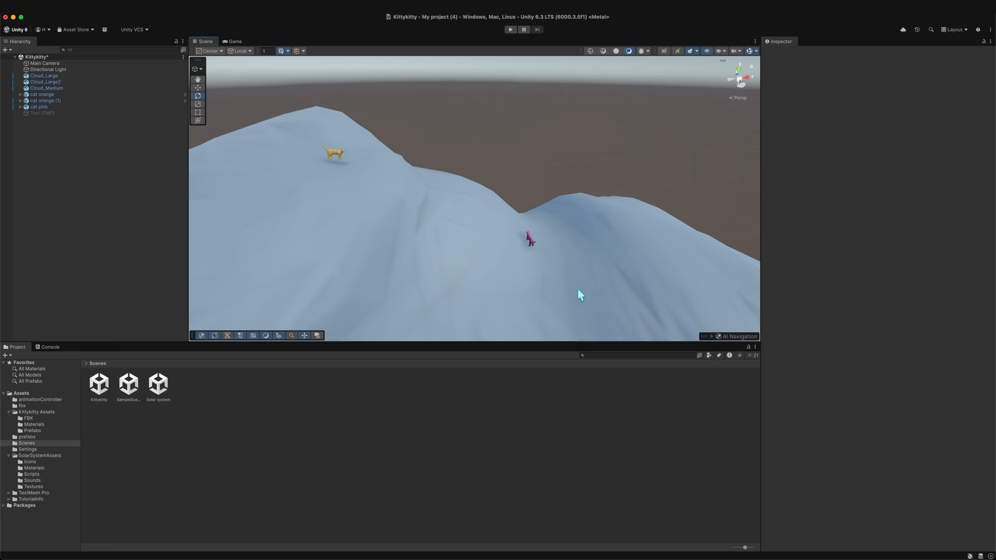
{"action": "scroll", "coordinate": [578, 289], "scroll_direction": "up", "scroll_amount": 2}
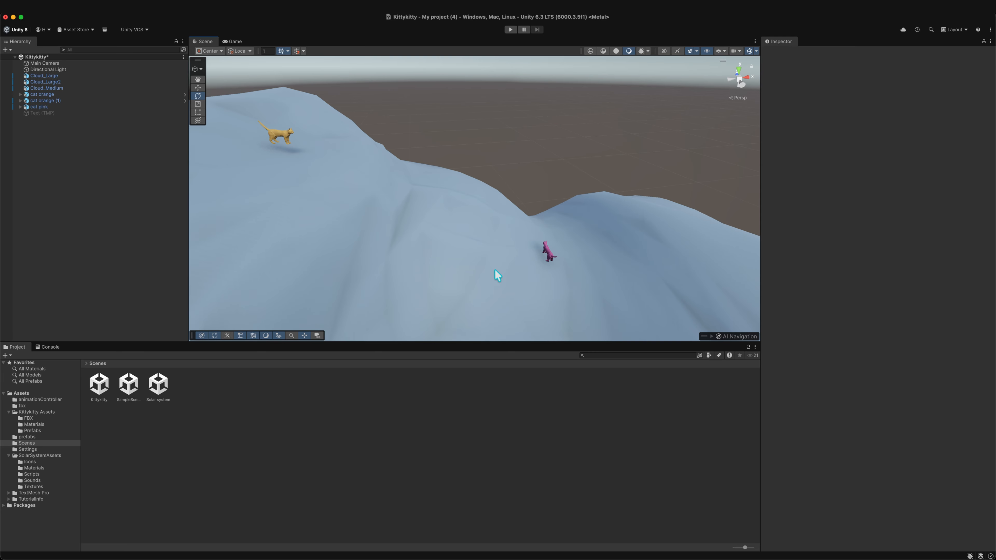
- Use Alt-based orbit and zoom dragging in the Scene view to move around the pink cat
{"action": "key", "text": "alt"}
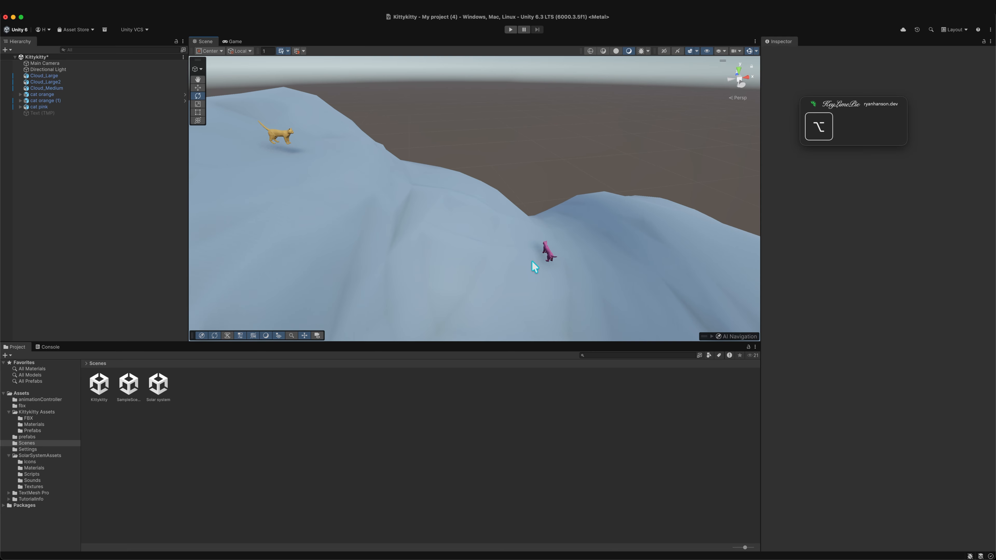
{"action": "right_click_drag", "start_coordinate": [540, 257], "coordinate": [577, 263], "text": "alt"}
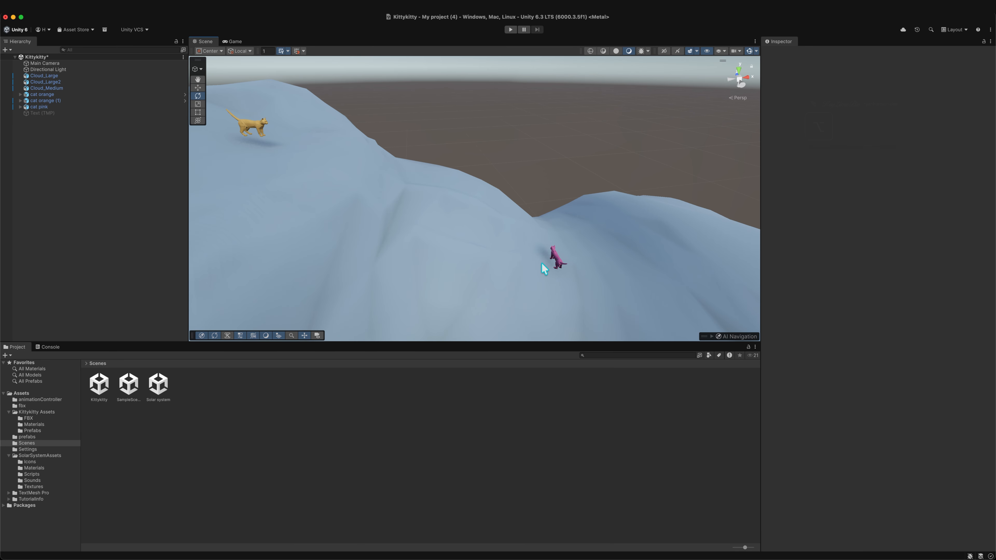
{"action": "scroll", "coordinate": [529, 268], "scroll_direction": "down", "scroll_amount": 2}
{"action": "scroll", "coordinate": [530, 268], "scroll_direction": "up", "scroll_amount": 5}
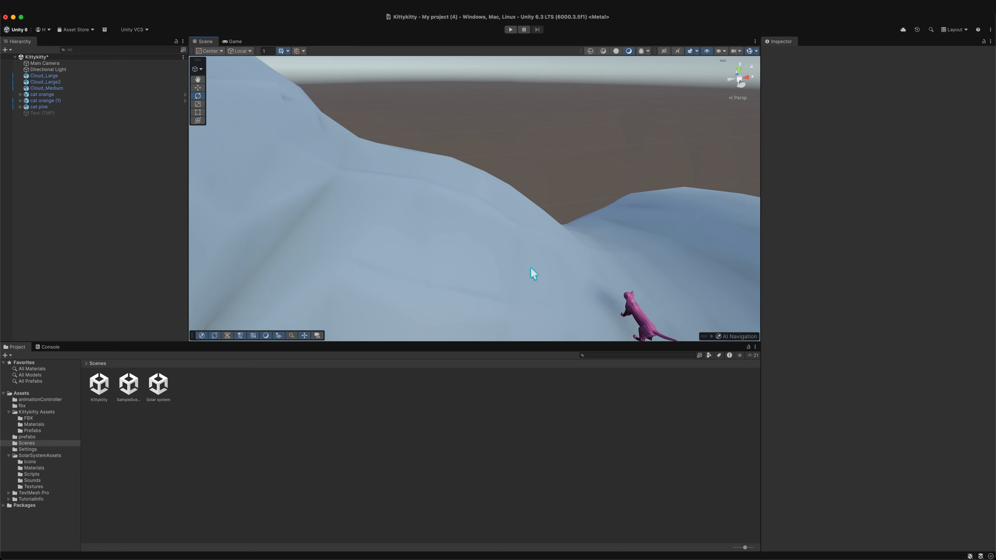
{"action": "scroll", "coordinate": [531, 268], "scroll_direction": "down", "scroll_amount": 6}
{"action": "scroll", "coordinate": [531, 267], "scroll_direction": "up", "scroll_amount": 1}
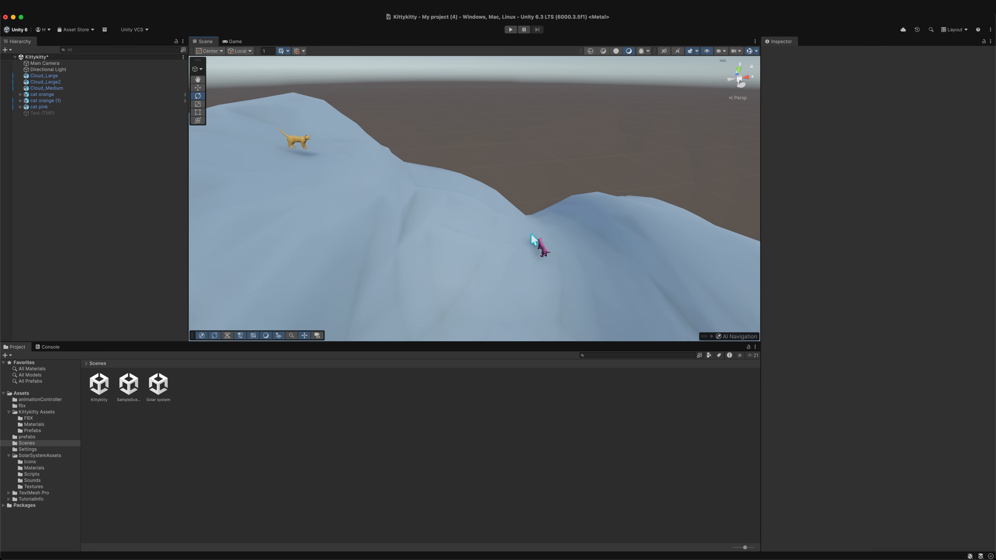
{"action": "key", "text": "alt"}
{"action": "right_click_drag", "start_coordinate": [530, 244], "coordinate": [553, 264], "text": "alt"}
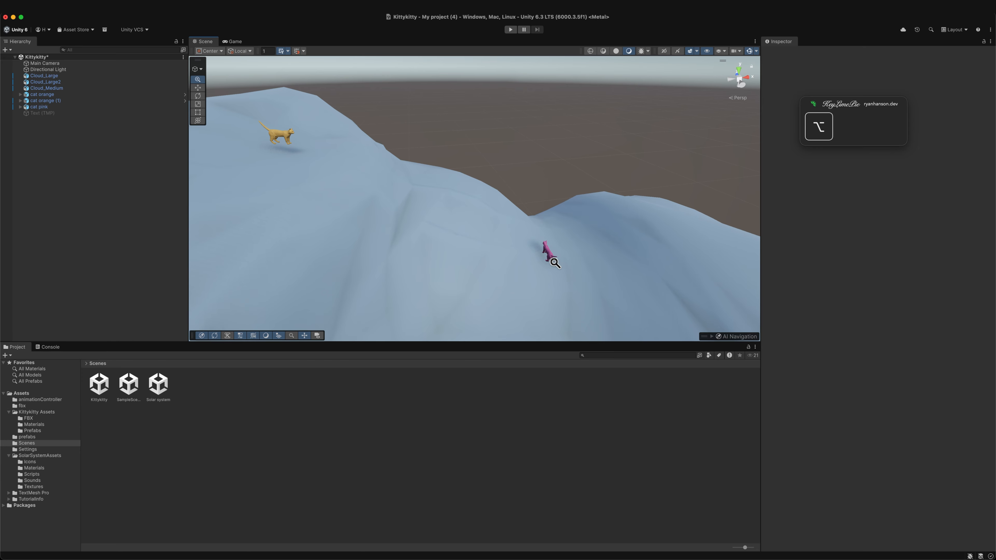
{"action": "mouse_move", "coordinate": [556, 263]}
{"action": "right_mouse_down", "text": "alt+shift"}
{"action": "mouse_move", "coordinate": [455, 282]}
{"action": "mouse_move", "coordinate": [571, 264]}
{"action": "mouse_move", "coordinate": [501, 276]}
{"action": "mouse_move", "coordinate": [559, 259]}
{"action": "right_mouse_up", "text": "alt+shift"}
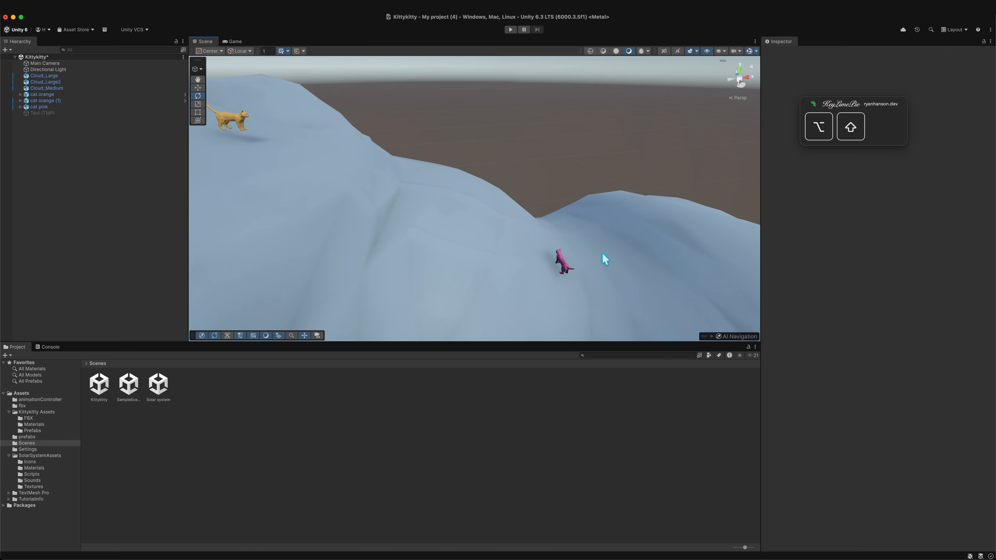
- Zoom in and out on the pink cat with scrolling and Alt+Shift dragging to compare viewing distances
{"action": "scroll", "coordinate": [583, 281], "scroll_direction": "down", "scroll_amount": 3}
{"action": "scroll", "coordinate": [584, 281], "scroll_direction": "up", "scroll_amount": 5}
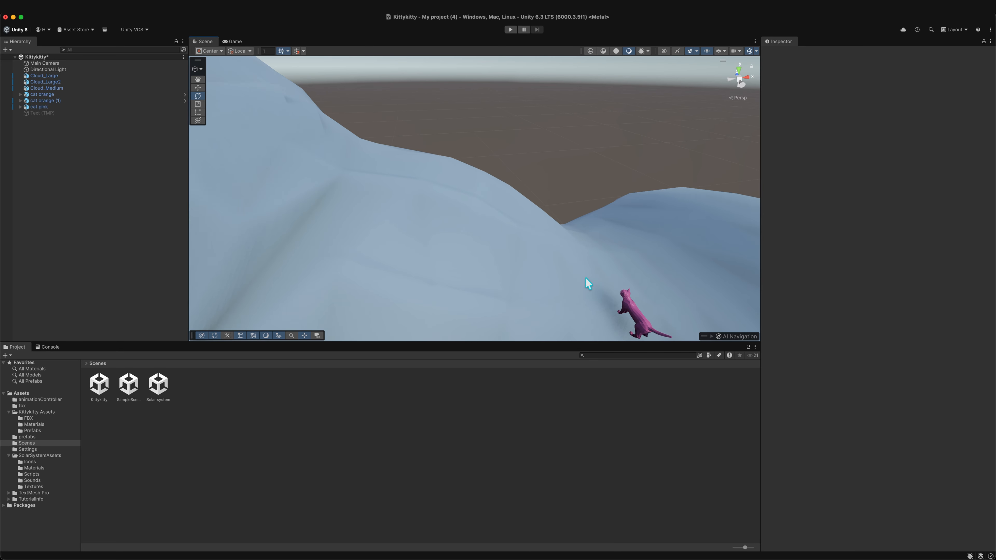
{"action": "scroll", "coordinate": [585, 278], "scroll_direction": "down", "scroll_amount": 4}
{"action": "middle_click_drag", "start_coordinate": [595, 290], "coordinate": [529, 255]}
{"action": "scroll", "coordinate": [529, 256], "scroll_direction": "up", "scroll_amount": 5}
{"action": "scroll", "coordinate": [532, 256], "scroll_direction": "down", "scroll_amount": 4}
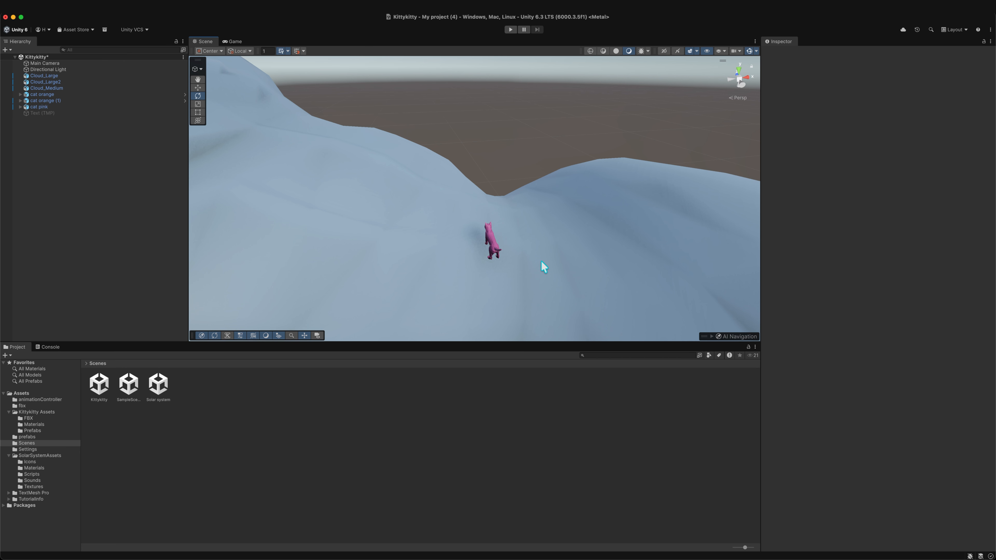
{"action": "key", "text": "alt+shift"}
{"action": "mouse_move", "coordinate": [535, 249]}
{"action": "right_mouse_down", "text": "alt+shift"}
{"action": "mouse_move", "coordinate": [439, 266]}
{"action": "mouse_move", "coordinate": [547, 252]}
{"action": "mouse_move", "coordinate": [524, 258]}
{"action": "mouse_move", "coordinate": [536, 257]}
{"action": "right_mouse_up", "text": "alt+shift"}
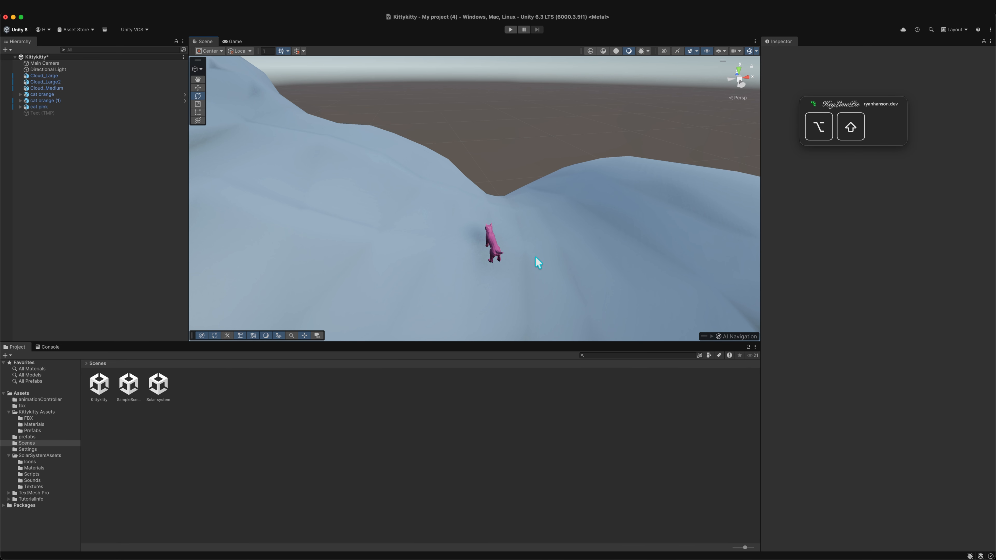
{"action": "scroll", "coordinate": [534, 255], "scroll_direction": "down", "scroll_amount": 6}
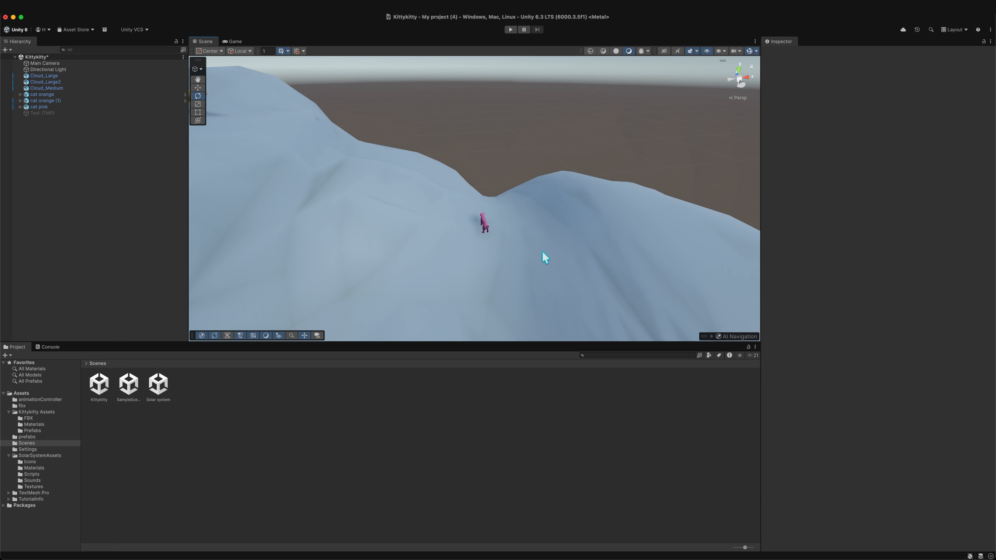
{"action": "scroll", "coordinate": [521, 246], "scroll_direction": "up", "scroll_amount": 5}
{"action": "scroll", "coordinate": [521, 247], "scroll_direction": "down", "scroll_amount": 4}
{"action": "scroll", "coordinate": [521, 251], "scroll_direction": "up", "scroll_amount": 3}
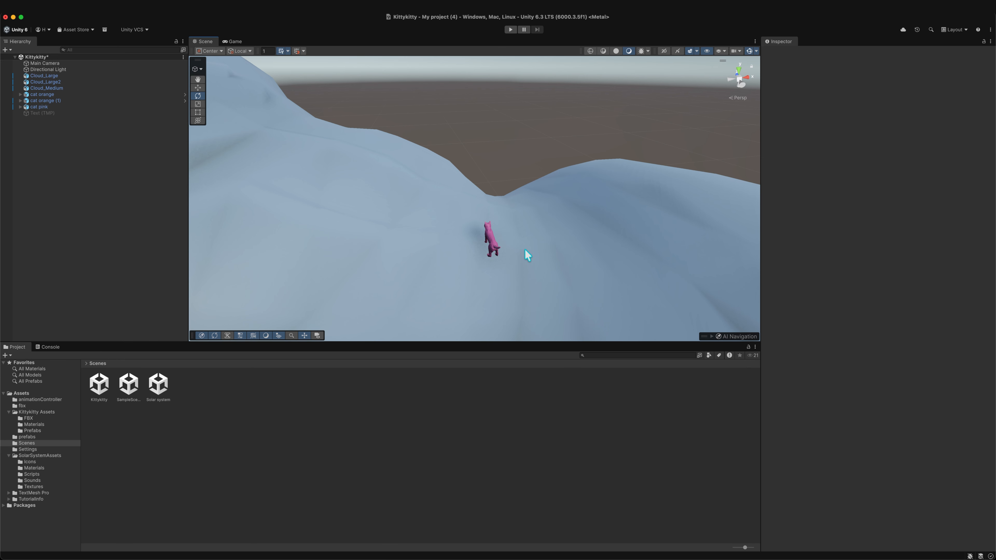
{"action": "scroll", "coordinate": [495, 255], "scroll_direction": "down", "scroll_amount": 4}
{"action": "scroll", "coordinate": [500, 259], "scroll_direction": "up", "scroll_amount": 5}
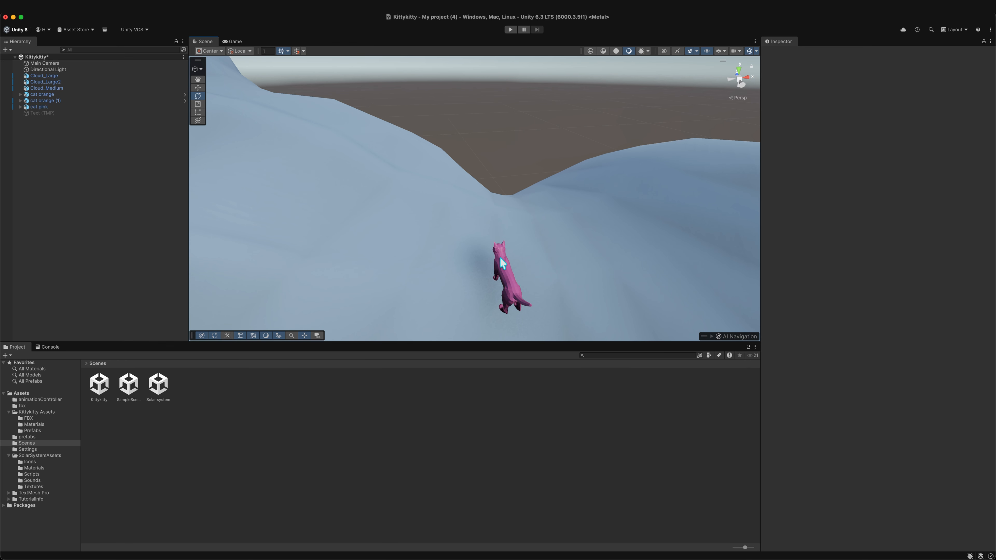
{"action": "scroll", "coordinate": [503, 258], "scroll_direction": "down", "scroll_amount": 2}
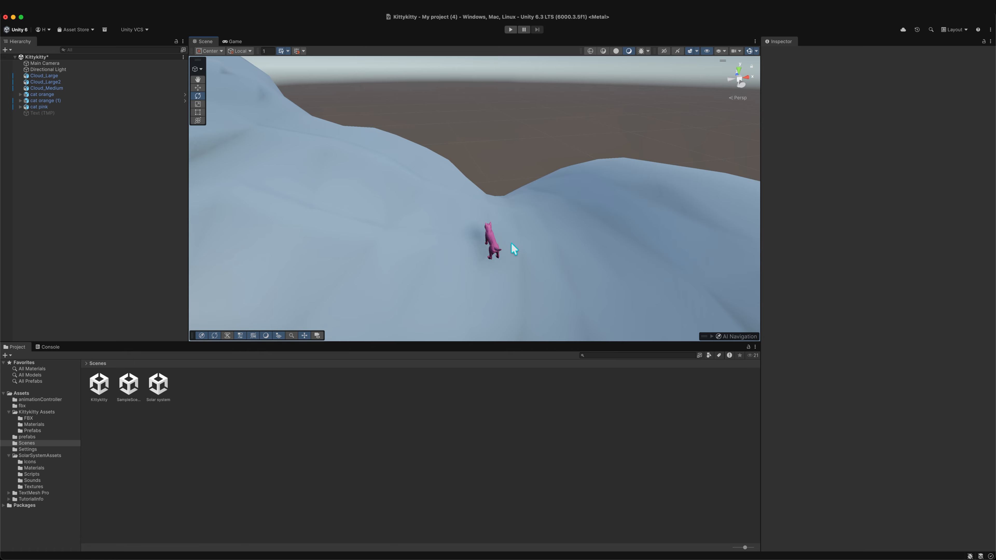
- Move the Scene view camera left, right, forward and back with the arrow keys around the pink cat
{"action": "key", "text": "Right"}
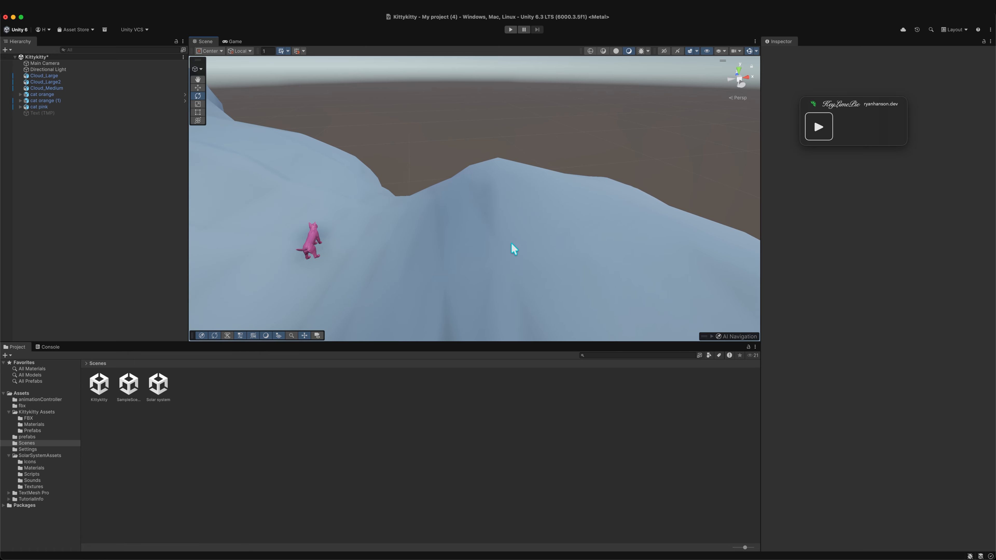
{"action": "key", "text": "Left"}
{"action": "key", "text": "Right"}
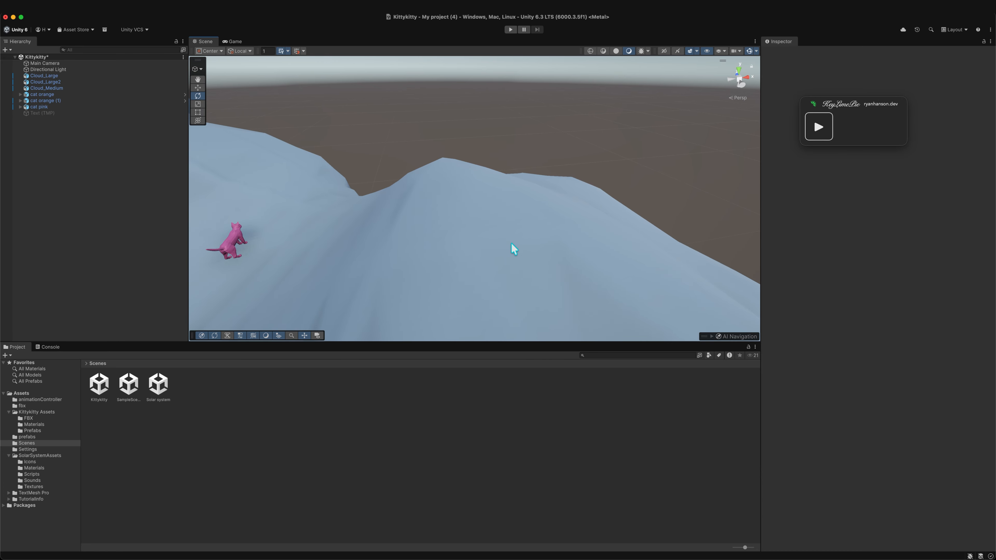
{"action": "key", "text": "Left"}
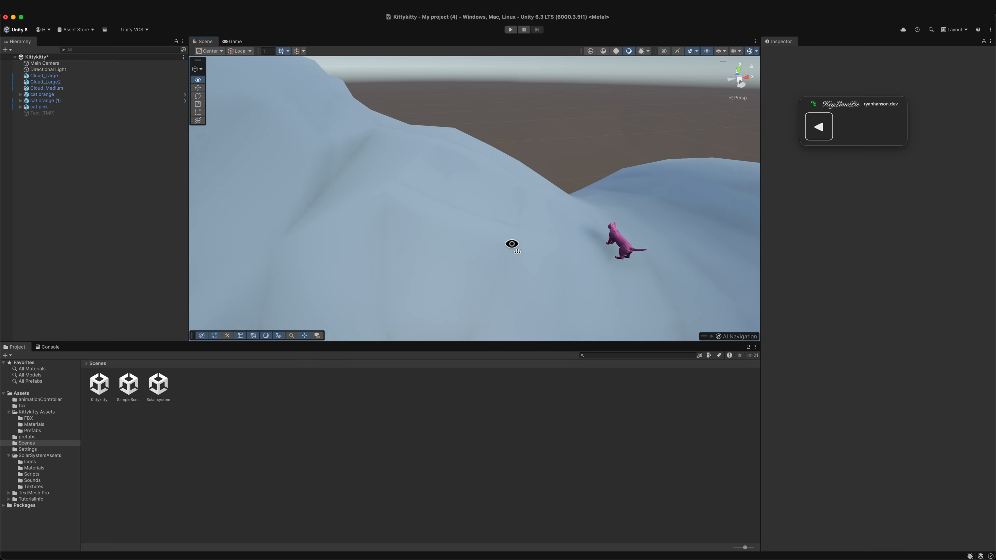
{"action": "key", "text": "Right"}
{"action": "key", "text": "Up"}
{"action": "key", "text": "Down"}
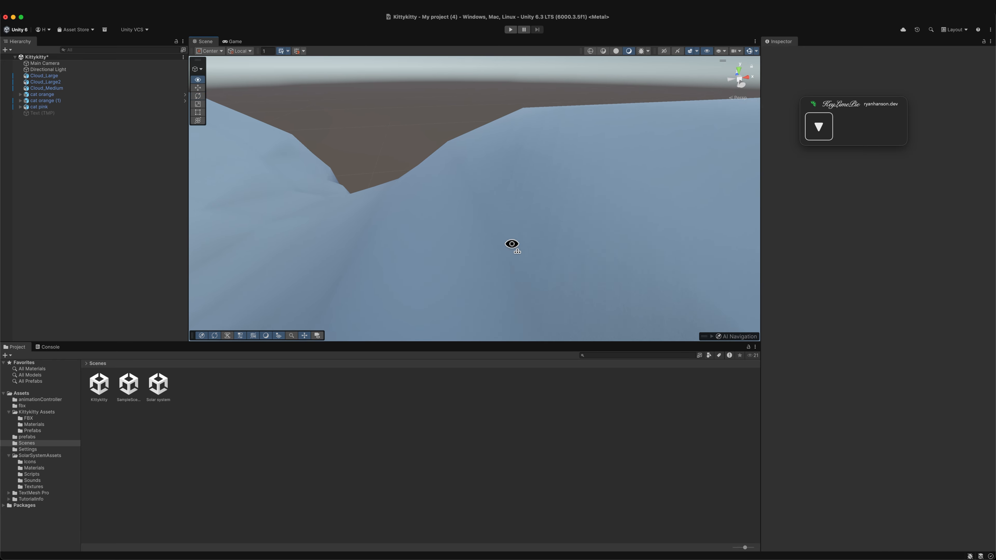
{"action": "key", "text": "Up"}
{"action": "key", "text": "Down"}
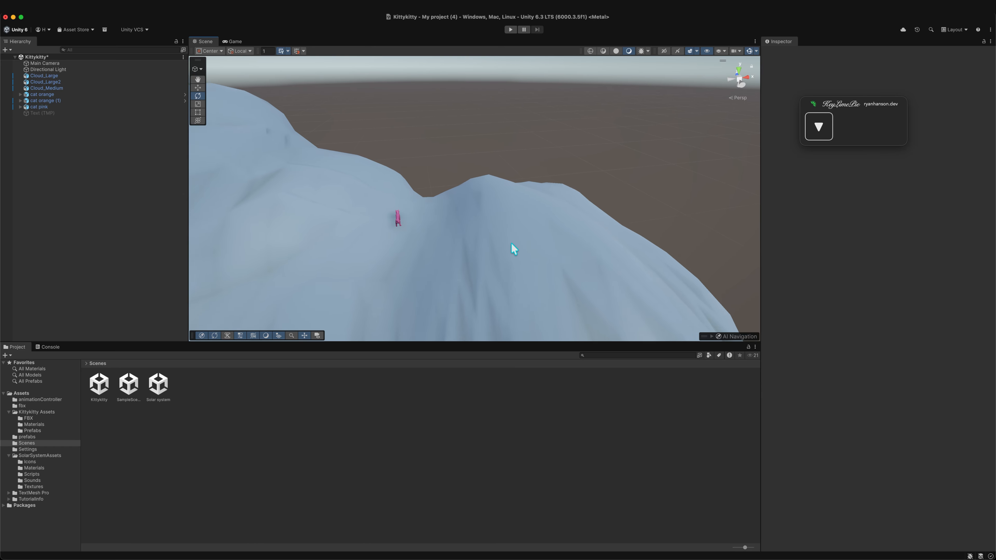
{"action": "key", "text": "Up"}
{"action": "key", "text": "Down"}
{"action": "key", "text": "Up"}
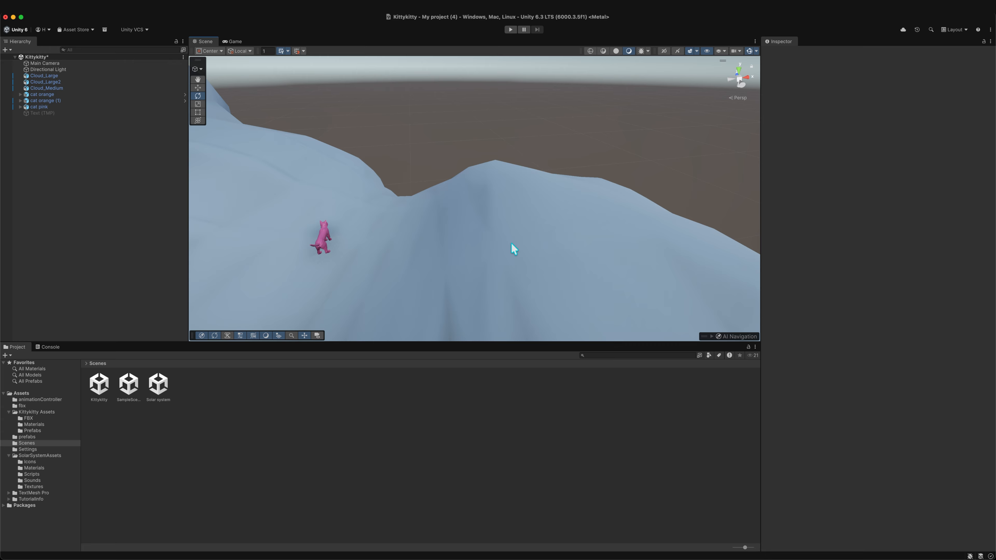
- Move the Scene view camera quickly with Shift and the arrow keys, then frame the whole scene
{"action": "key", "text": "shift"}
{"action": "key", "text": "shift+Right"}
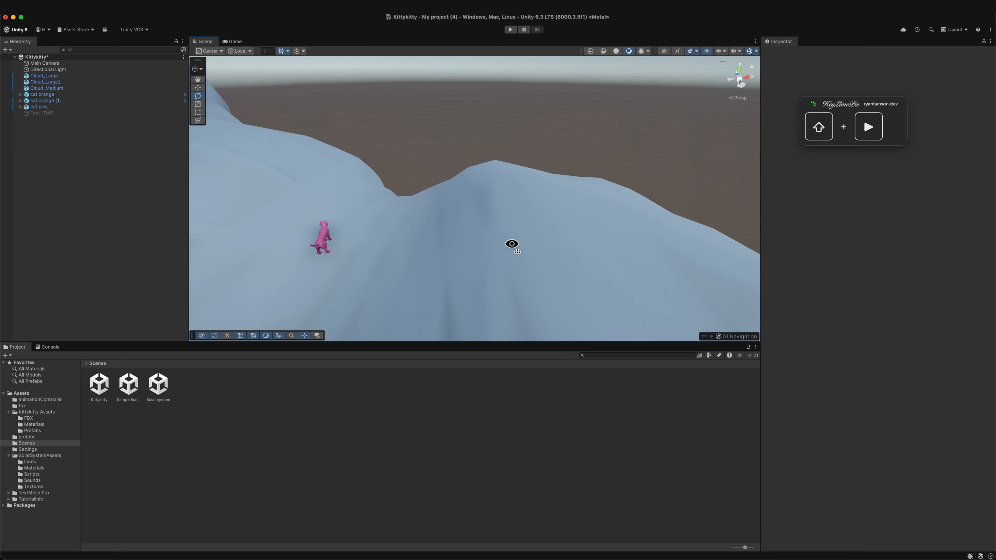
{"action": "key", "text": "shift+Left"}
{"action": "key", "text": "shift+Right"}
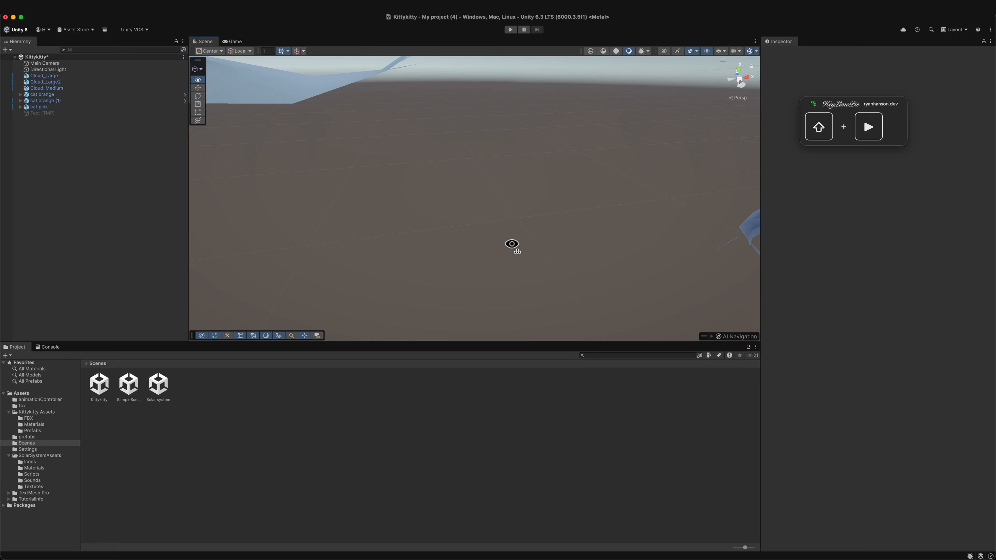
{"action": "key", "text": "shift+Left"}
{"action": "key", "text": "shift+Right"}
{"action": "key", "text": "shift+Up"}
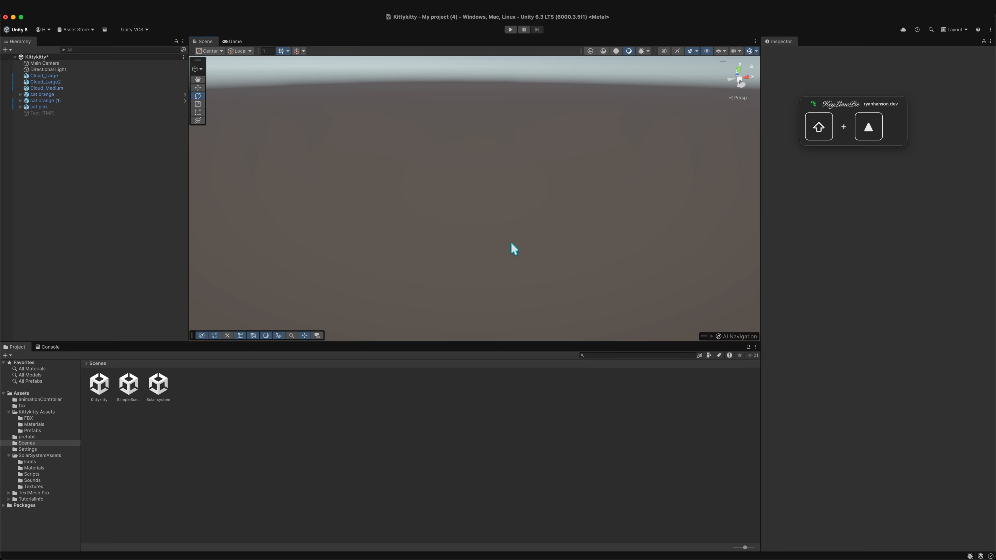
{"action": "key", "text": "shift+Down"}
{"action": "key", "text": "shift+Left"}
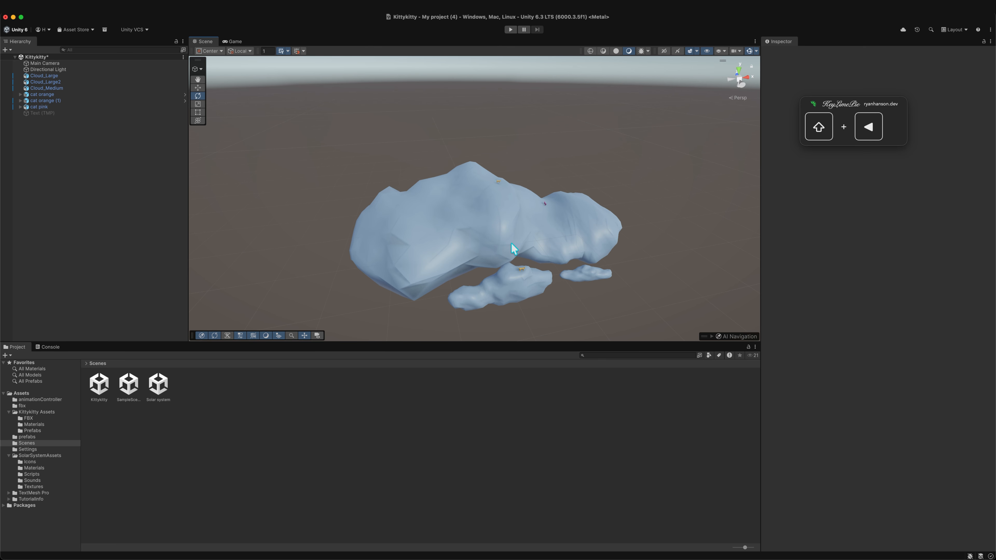
{"action": "key", "text": "shift+Up"}
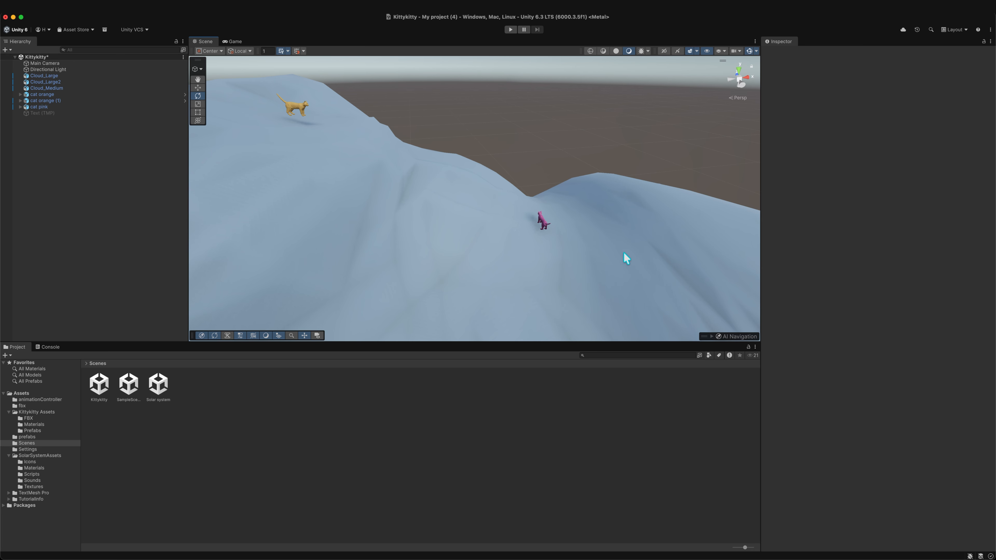
{"action": "key", "text": "f"}
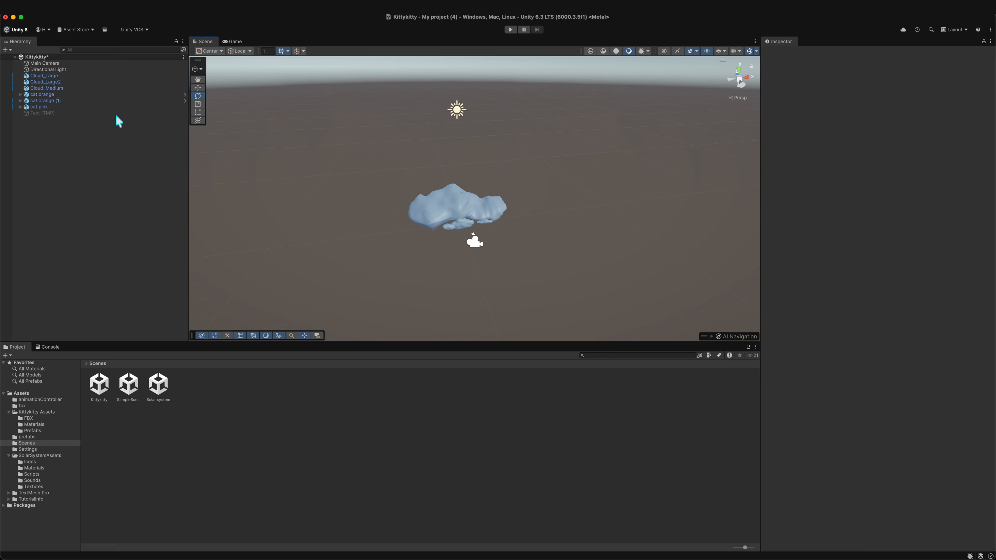
- Select the pink cat and frame it in the Scene view
{"action": "left_click", "coordinate": [59, 107]}
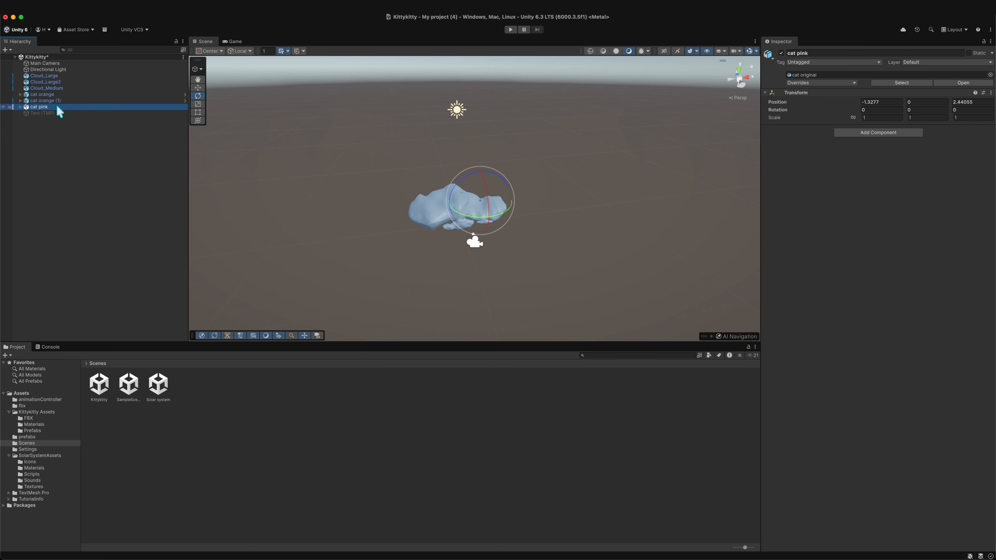
{"action": "key", "text": "f"}
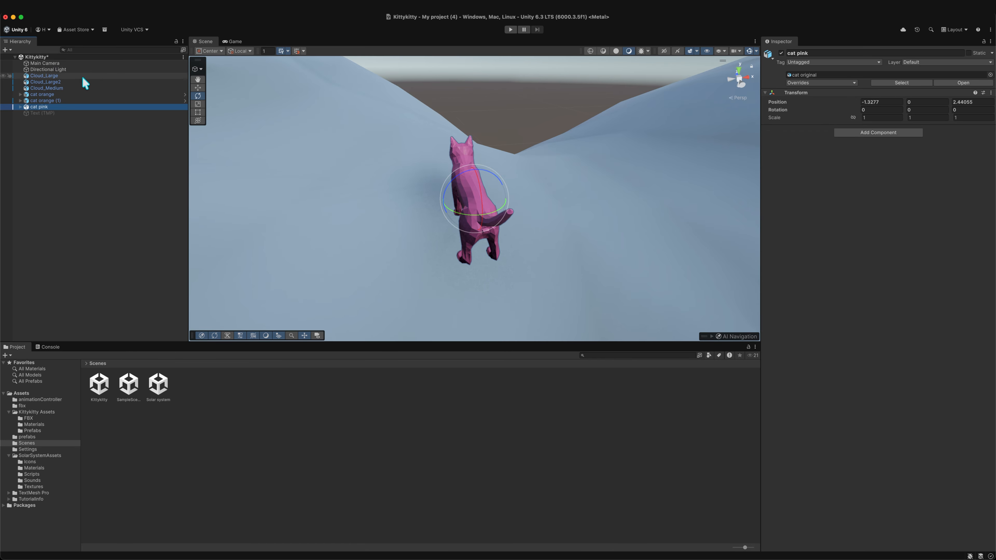
- Select the orange cat and focus the Scene view on it, zooming out and back in
{"action": "left_click", "coordinate": [44, 95]}
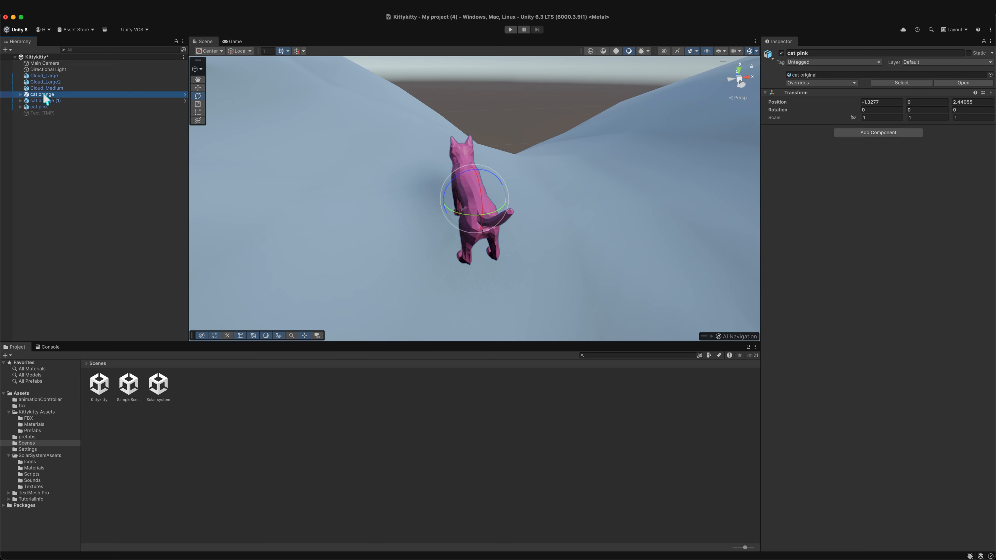
{"action": "double_click", "coordinate": [44, 95]}
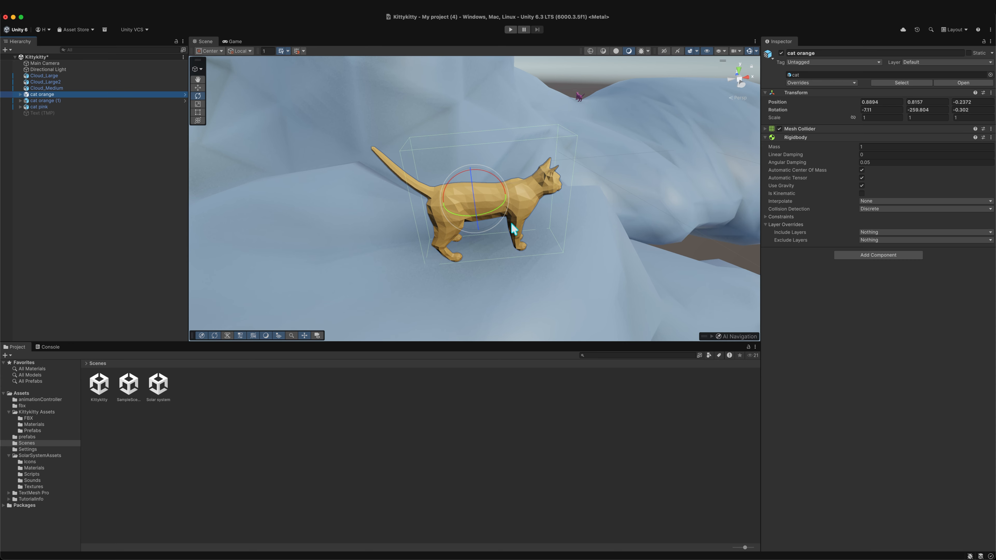
{"action": "scroll", "coordinate": [511, 222], "scroll_direction": "down", "scroll_amount": 6}
{"action": "scroll", "coordinate": [543, 229], "scroll_direction": "down", "scroll_amount": 3}
{"action": "scroll", "coordinate": [545, 229], "scroll_direction": "up", "scroll_amount": 10}
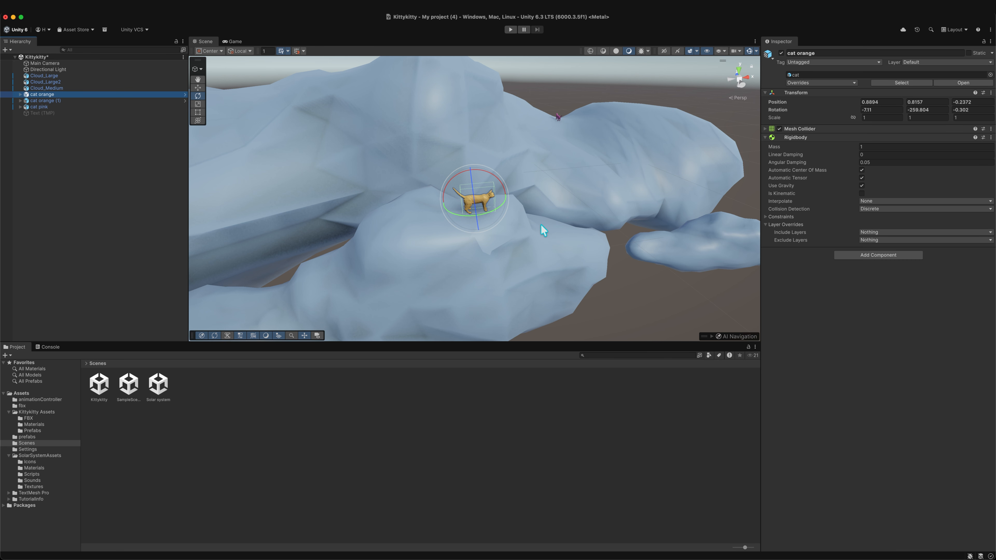
- Orbit the Scene view around the orange cat
{"action": "key", "text": "alt"}
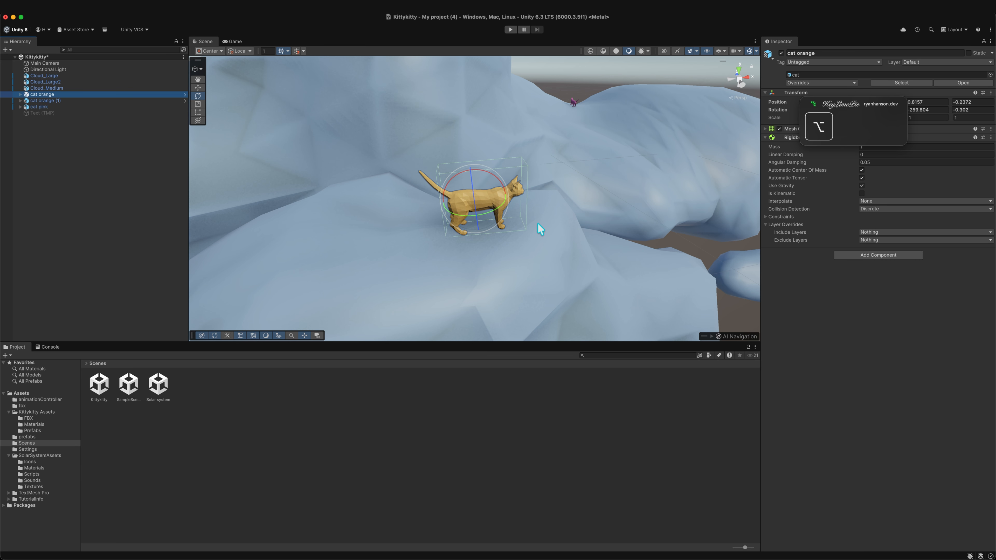
{"action": "left_click_drag", "start_coordinate": [544, 226], "coordinate": [705, 223], "text": "alt"}
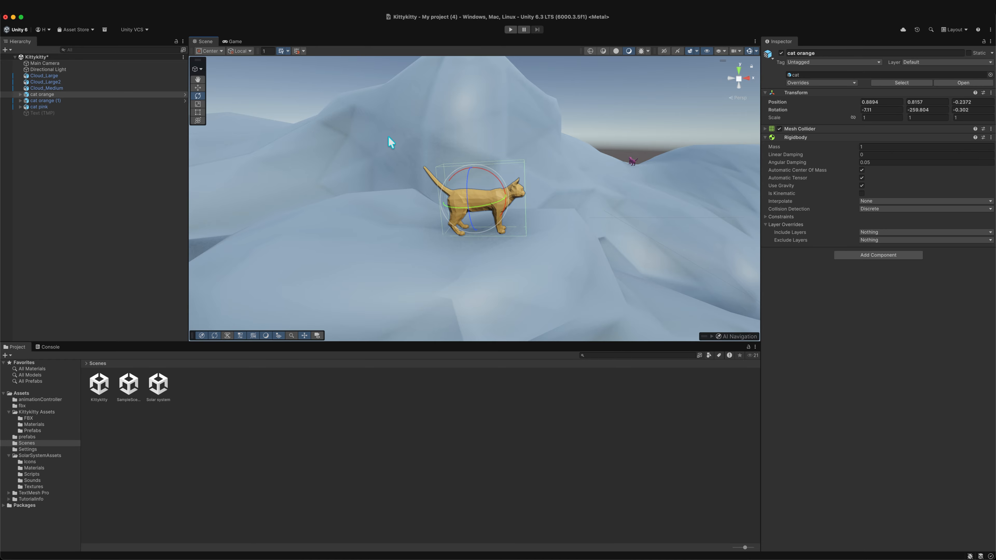
- Reselect the orange cat, move it upward and sideways with the Move tool, then undo the last change
{"action": "left_click", "coordinate": [624, 123]}
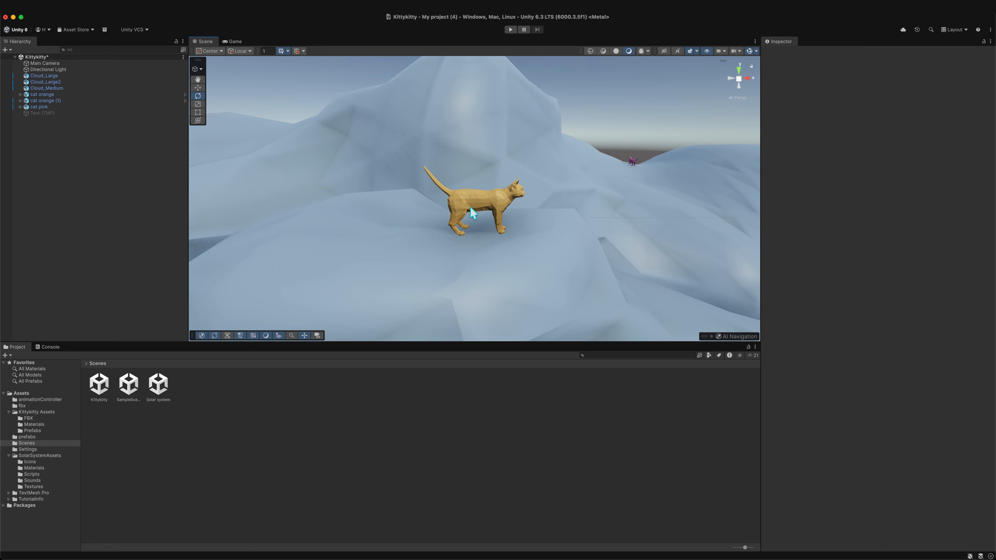
{"action": "left_click", "coordinate": [495, 200]}
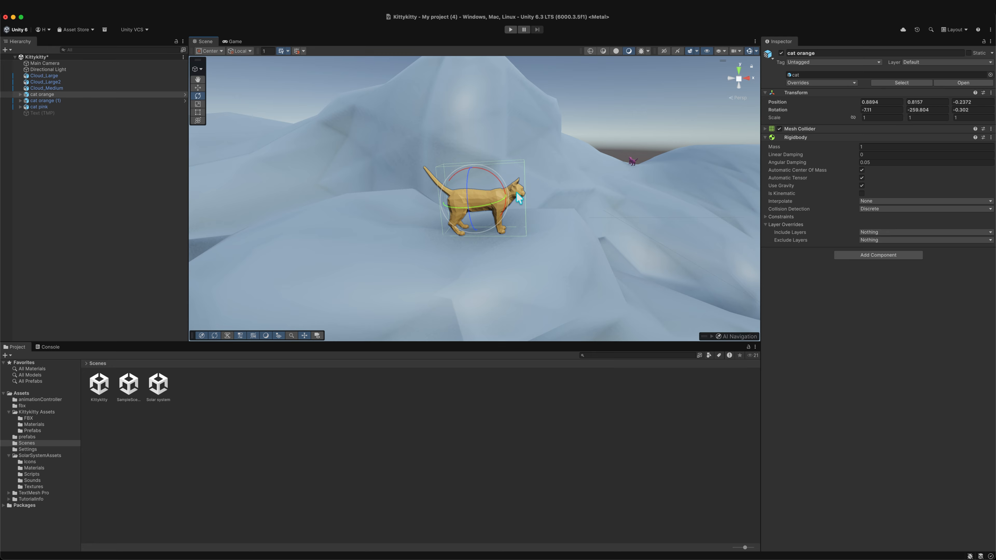
{"action": "left_click", "coordinate": [198, 88]}
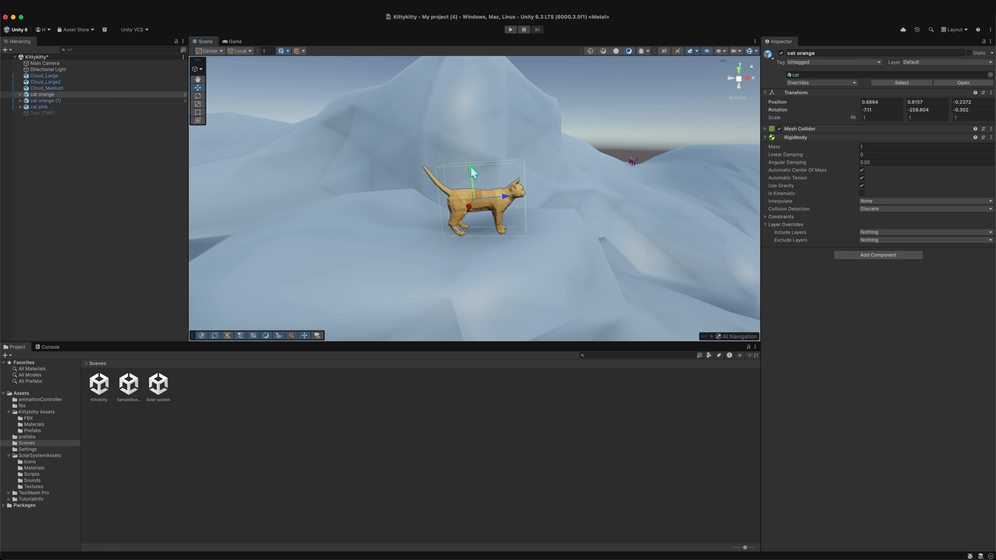
{"action": "left_click_drag", "start_coordinate": [472, 172], "coordinate": [460, 106]}
{"action": "left_click_drag", "start_coordinate": [504, 129], "coordinate": [461, 156]}
{"action": "left_click", "coordinate": [198, 95]}
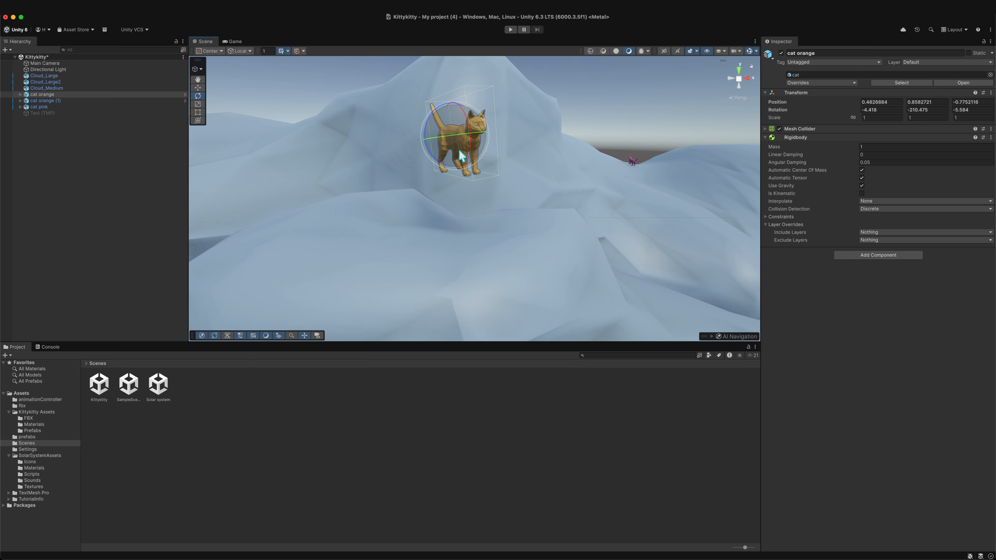
{"action": "key", "text": "super+z"}
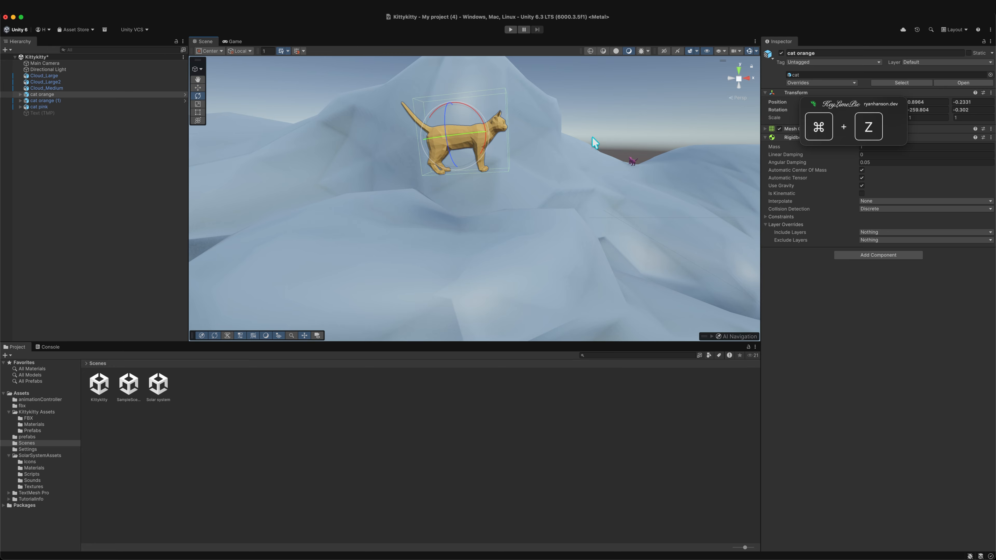
- Cycle through the View, Move, Rotate, Scale and Rect tools with the orange cat selected
{"action": "left_click_drag", "start_coordinate": [579, 153], "coordinate": [336, 131], "text": "alt"}
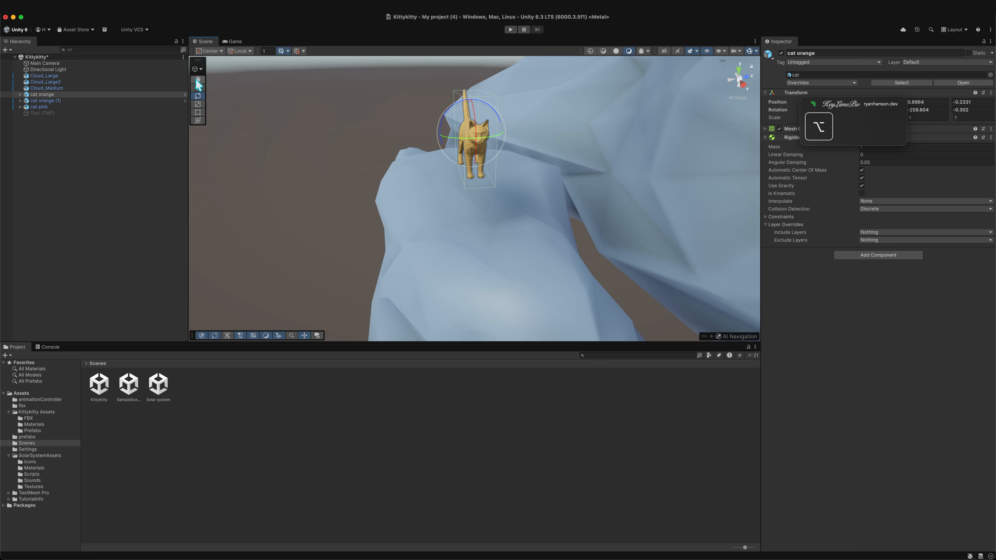
{"action": "scroll", "coordinate": [496, 160], "scroll_direction": "up", "scroll_amount": 1}
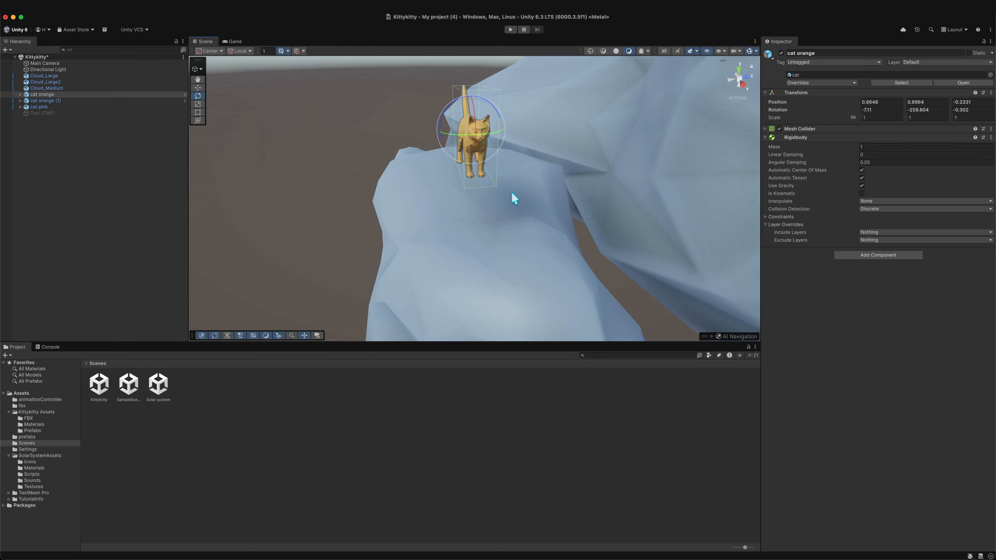
{"action": "scroll", "coordinate": [512, 195], "scroll_direction": "up", "scroll_amount": 2}
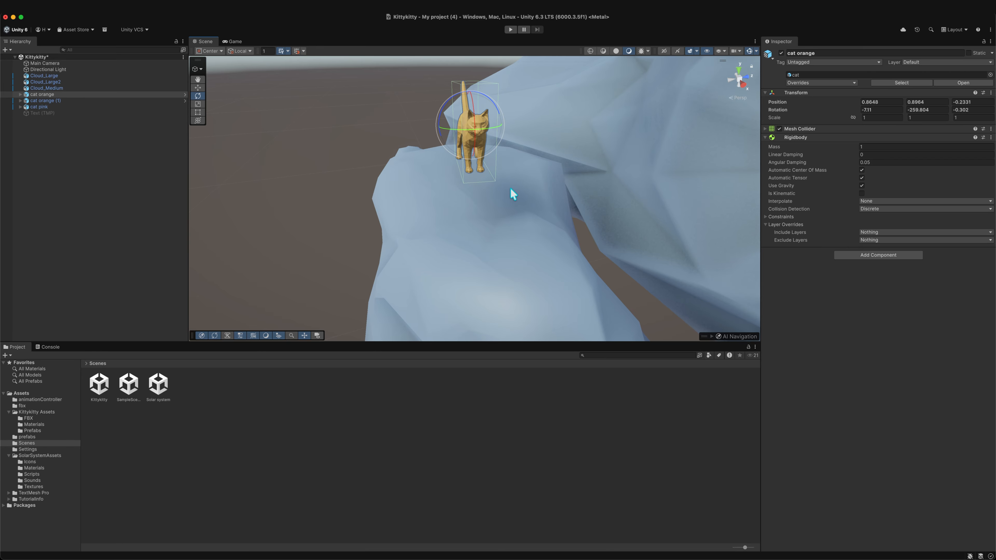
{"action": "scroll", "coordinate": [507, 189], "scroll_direction": "up", "scroll_amount": 1}
{"action": "middle_click_drag", "start_coordinate": [540, 177], "coordinate": [528, 198]}
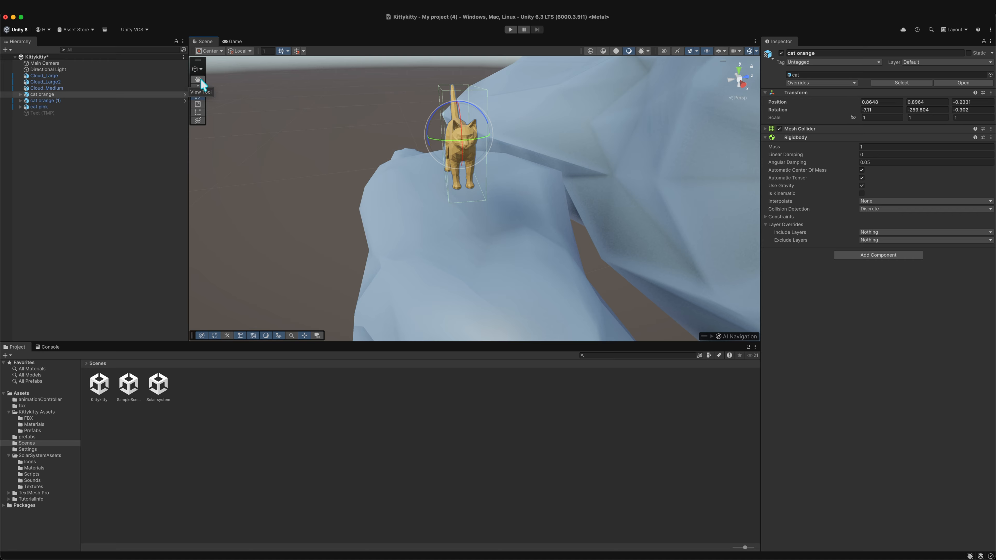
{"action": "key", "text": "q"}
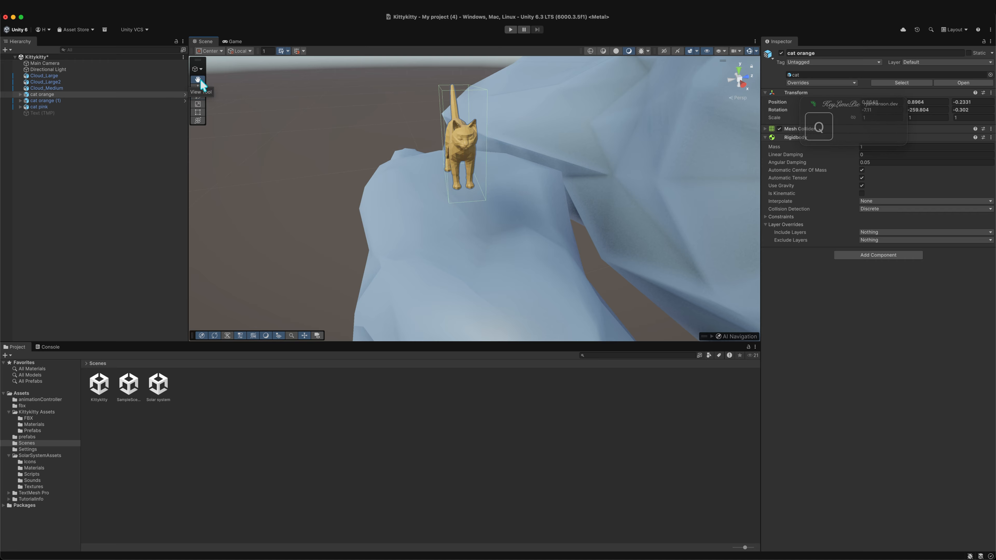
{"action": "key", "text": "w"}
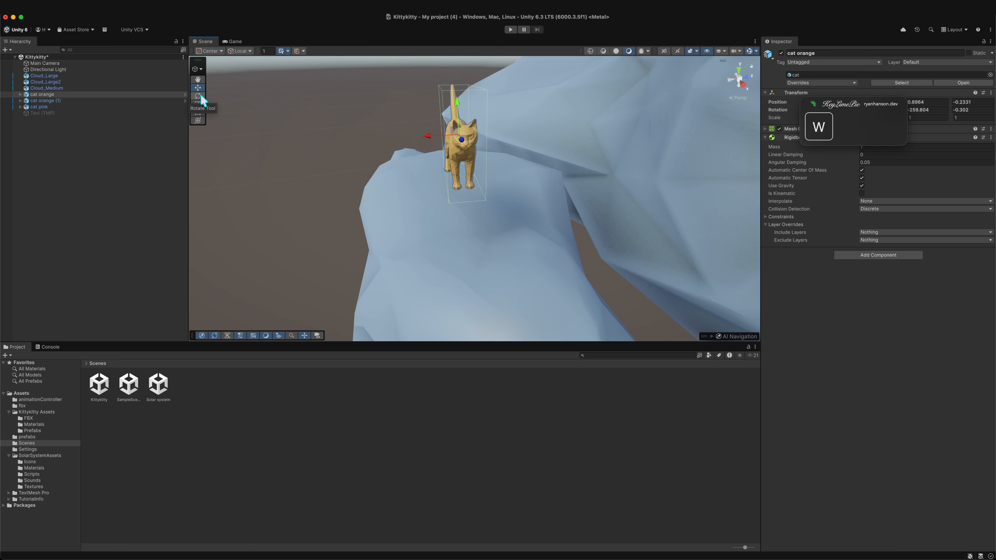
{"action": "key", "text": "e"}
{"action": "key", "text": "r"}
{"action": "key", "text": "t"}
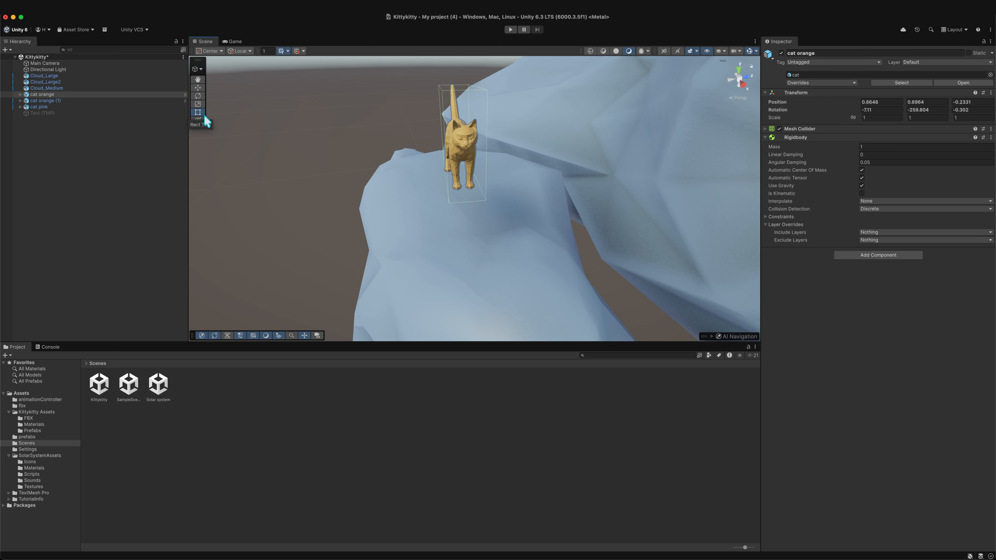
- Reposition the orange cat slightly downward with the Move tool, switching between the Move and Rotate tools
{"action": "key", "text": "w"}
{"action": "left_click_drag", "start_coordinate": [380, 229], "coordinate": [527, 201], "text": "alt"}
{"action": "left_click_drag", "start_coordinate": [419, 213], "coordinate": [458, 167], "text": "alt"}
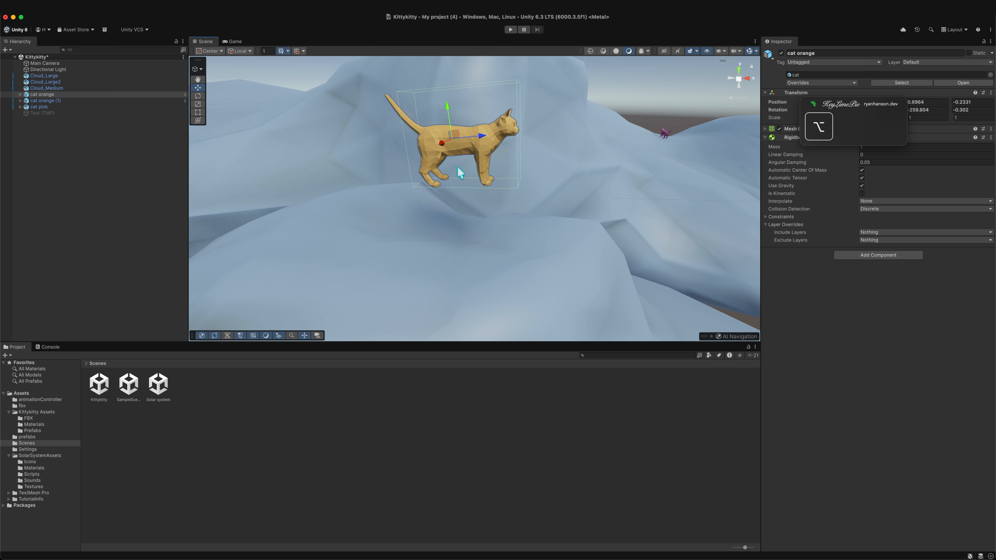
{"action": "left_click_drag", "start_coordinate": [449, 112], "coordinate": [488, 184]}
{"action": "key", "text": "e"}
{"action": "key", "text": "w"}
{"action": "key", "text": "e"}
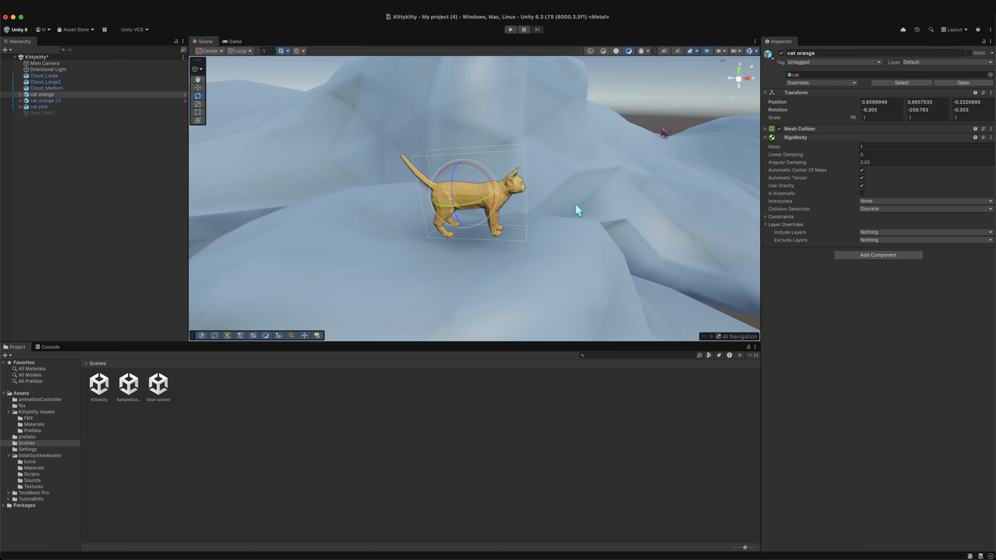
- Deselect the cat and browse the prefabs and FBX folders in the Project window
{"action": "scroll", "coordinate": [630, 186], "scroll_direction": "down", "scroll_amount": 5}
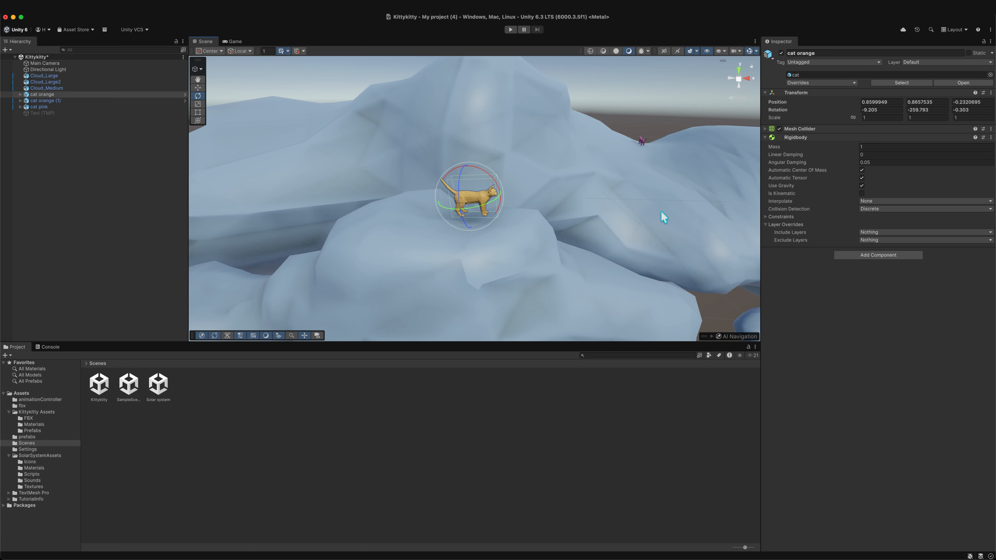
{"action": "left_click_drag", "start_coordinate": [552, 284], "coordinate": [617, 252], "text": "alt"}
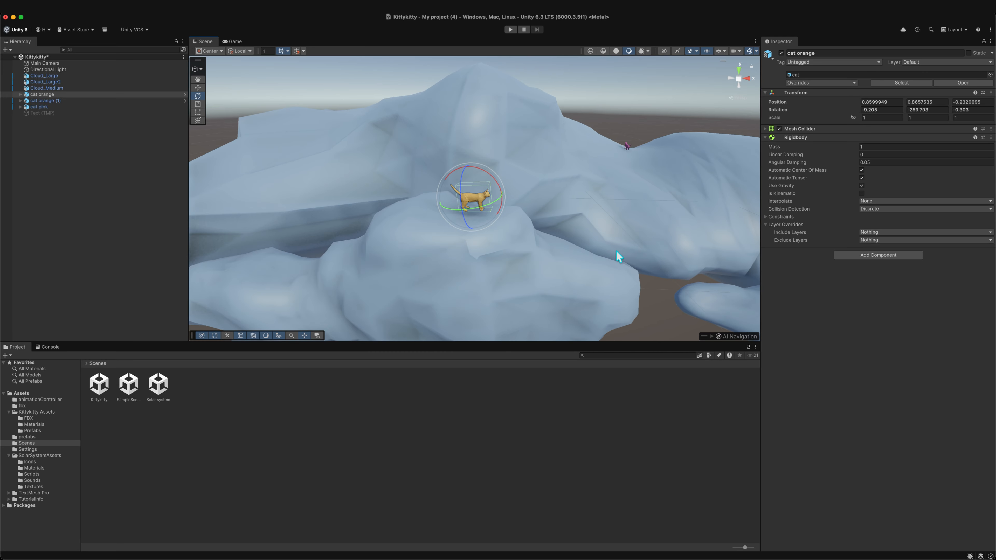
{"action": "left_click_drag", "start_coordinate": [642, 283], "coordinate": [573, 285], "text": "alt"}
{"action": "scroll", "coordinate": [574, 286], "scroll_direction": "down", "scroll_amount": 5}
{"action": "left_click", "coordinate": [563, 307]}
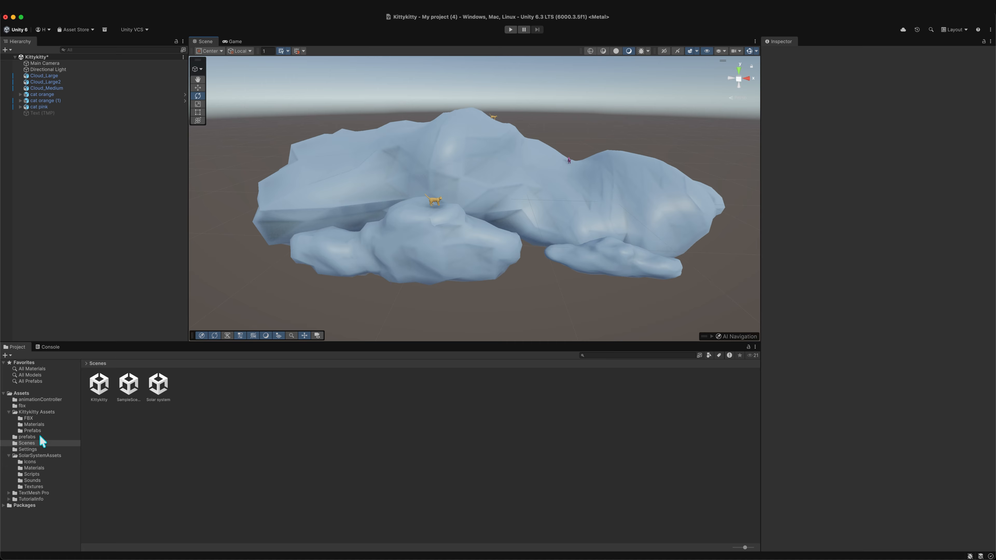
{"action": "left_click", "coordinate": [27, 437]}
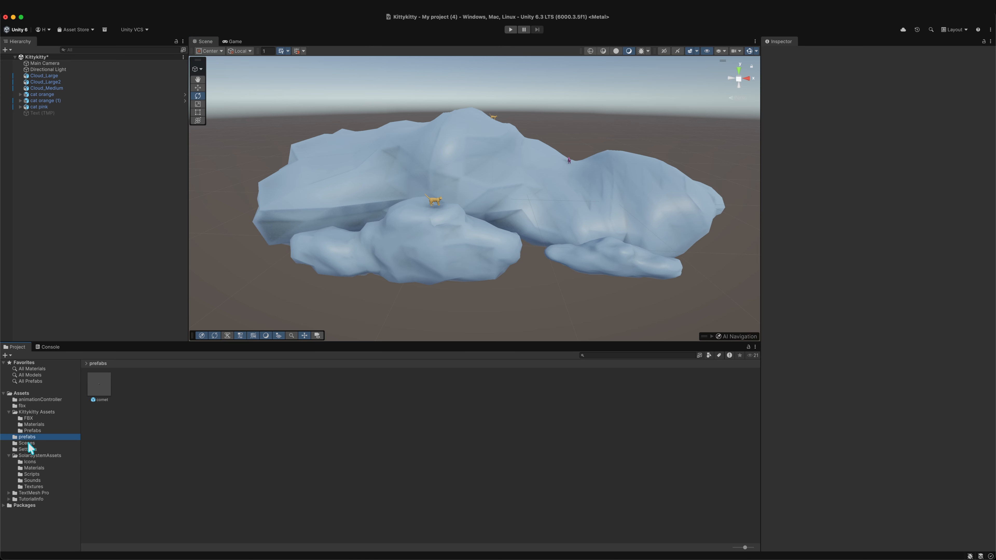
{"action": "left_click", "coordinate": [47, 419]}
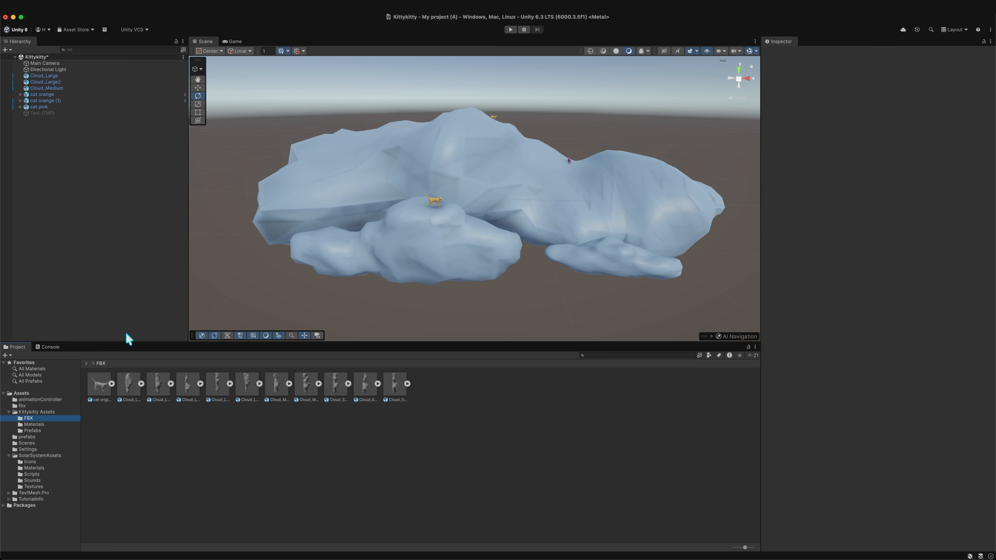
- Duplicate the pink cat in the Hierarchy and select the copy, cat pink (1)
{"action": "left_click", "coordinate": [74, 107]}
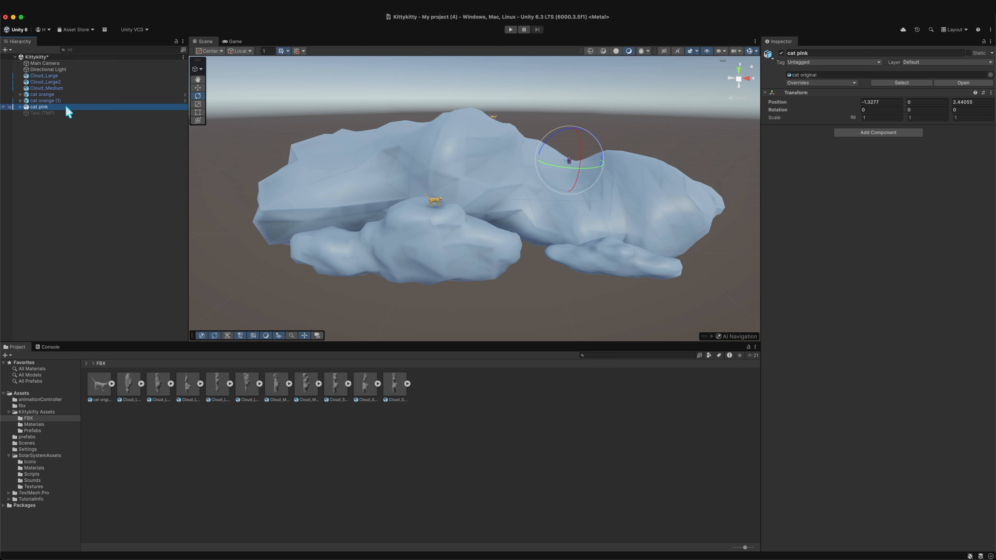
{"action": "right_click", "coordinate": [51, 108]}
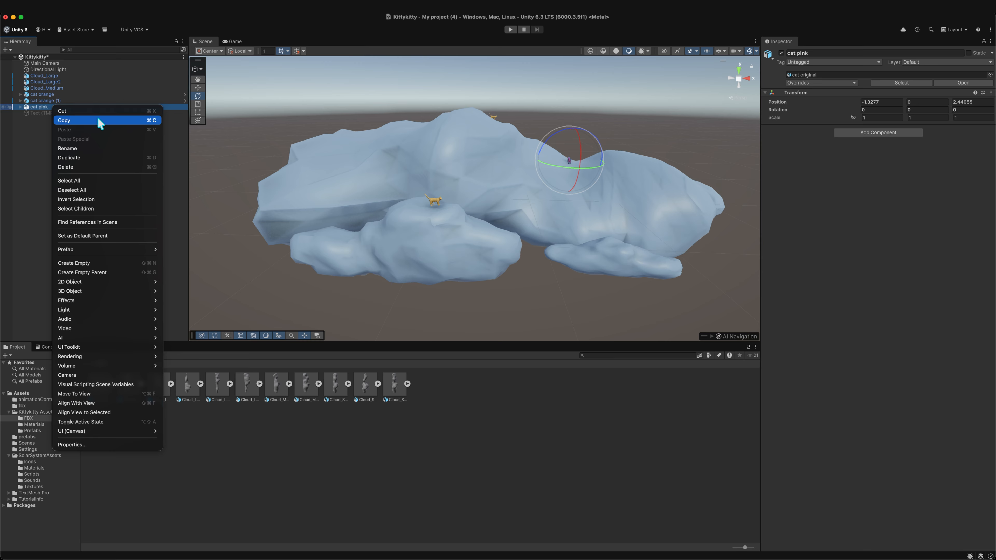
{"action": "left_click", "coordinate": [91, 157]}
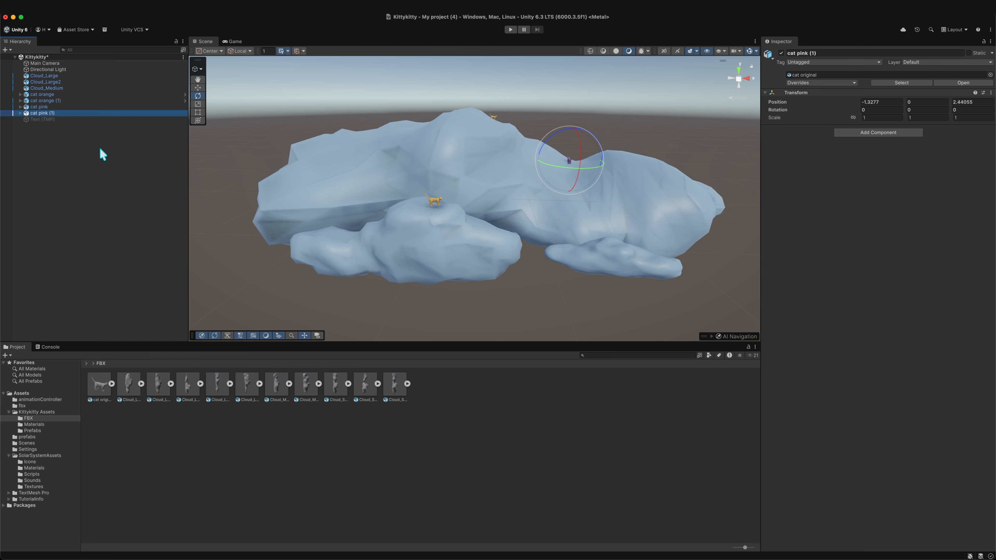
{"action": "left_click", "coordinate": [54, 119]}
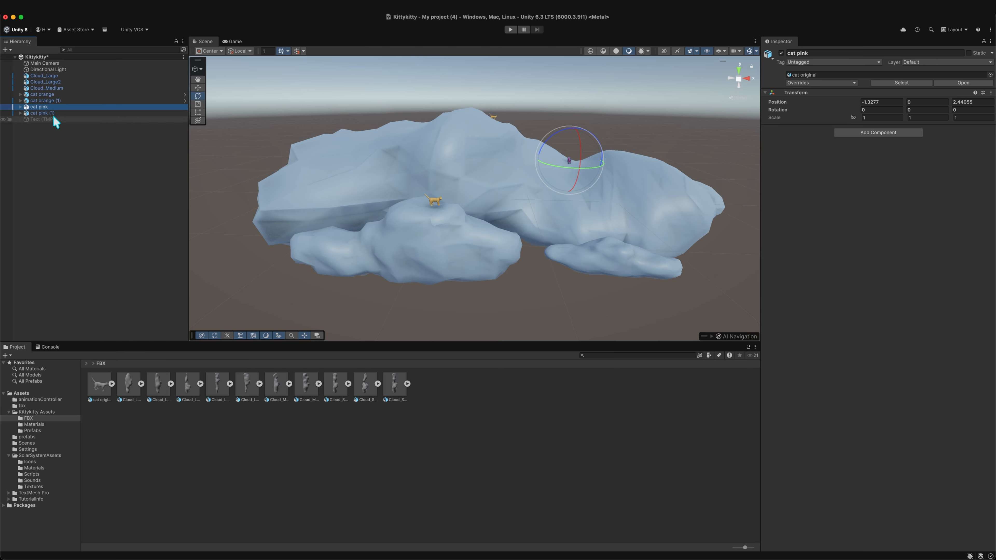
{"action": "left_click", "coordinate": [60, 113]}
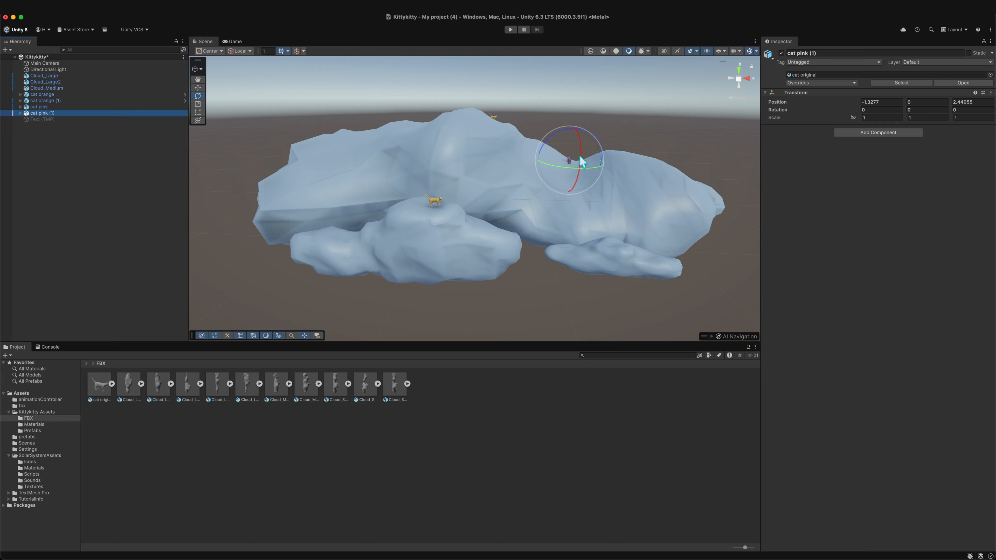
- Set the duplicated pink cat's Position X to 5
{"action": "scroll", "coordinate": [602, 192], "scroll_direction": "down", "scroll_amount": 10}
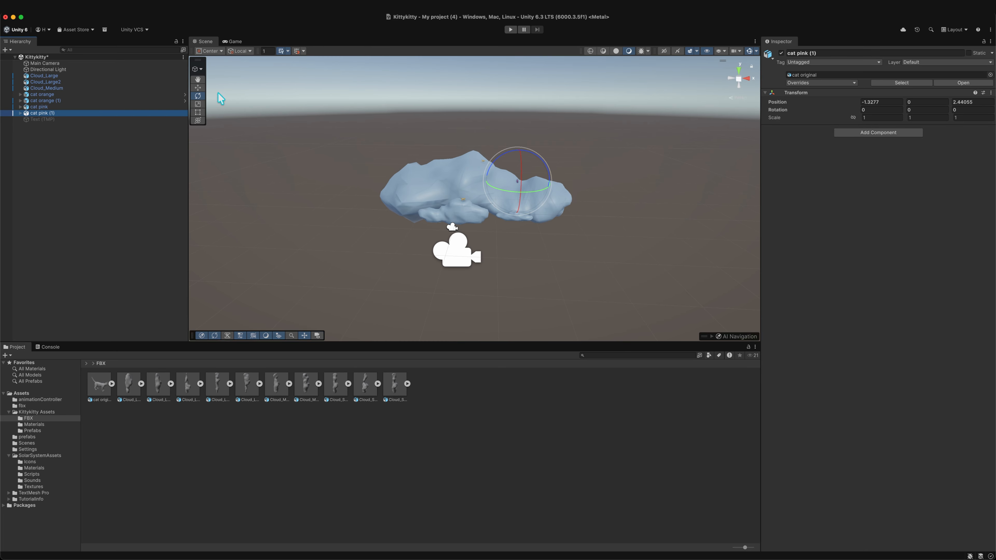
{"action": "left_click", "coordinate": [865, 102]}
{"action": "left_click", "coordinate": [862, 101]}
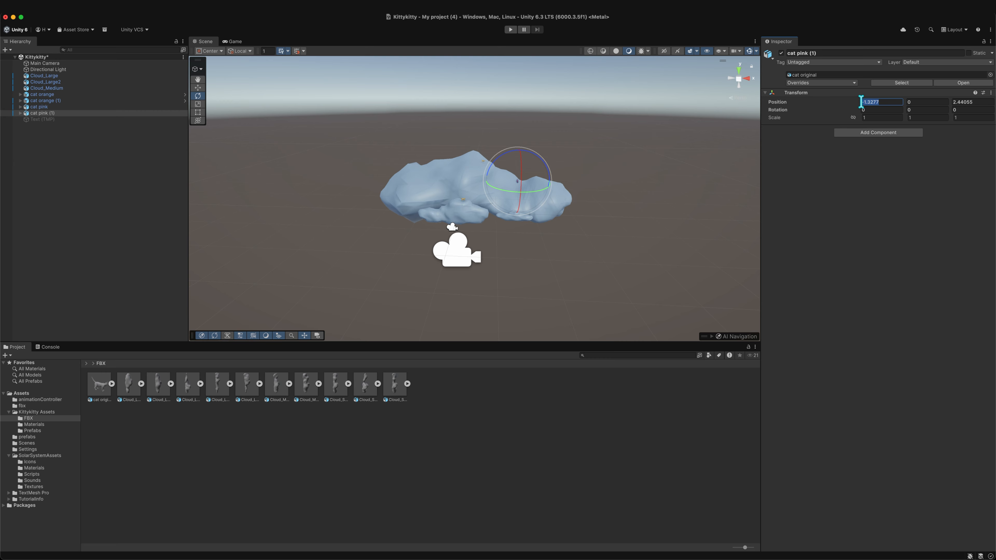
{"action": "type", "text": "20"}
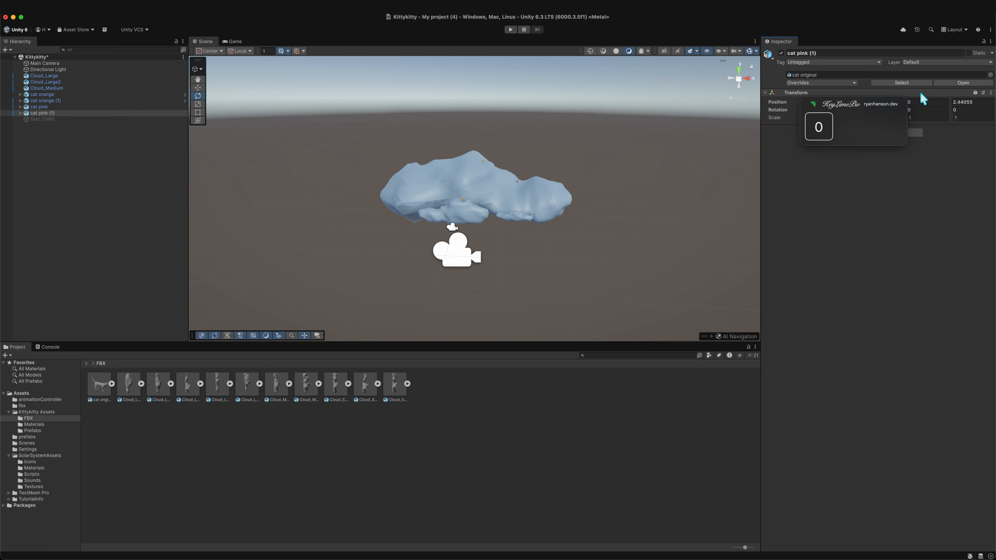
{"action": "key", "text": "BackSpace"}
{"action": "key", "text": "BackSpace"}
{"action": "type", "text": "5"}
{"action": "scroll", "coordinate": [711, 200], "scroll_direction": "down", "scroll_amount": 2}
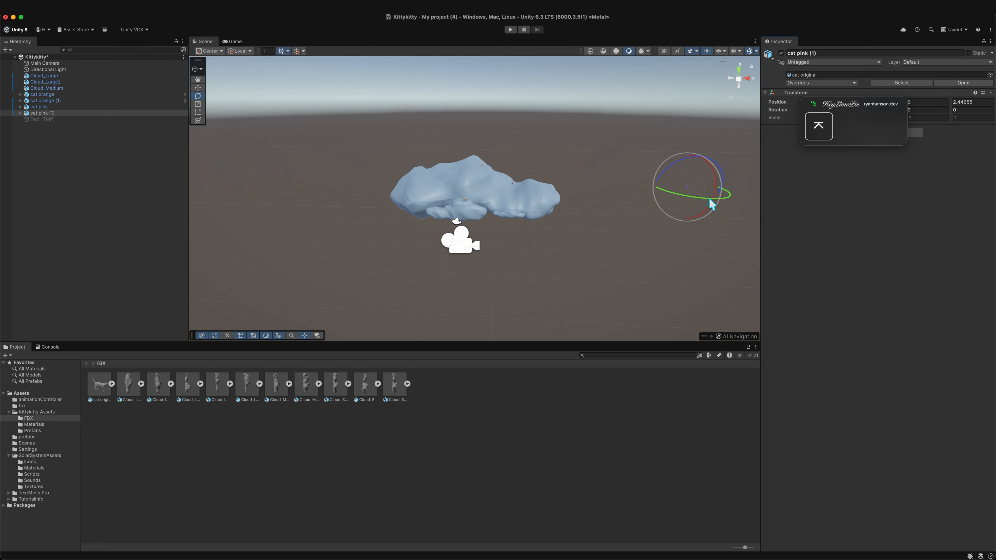
{"action": "scroll", "coordinate": [718, 207], "scroll_direction": "up", "scroll_amount": 2}
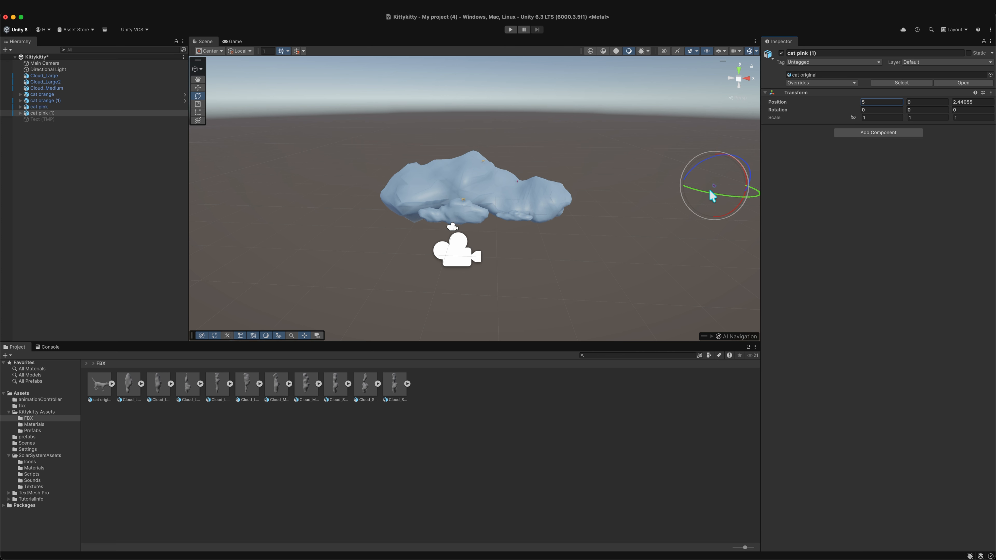
- Switch to the Move tool and set the pink cat copy's Position X and Z to 0
{"action": "left_click", "coordinate": [203, 88]}
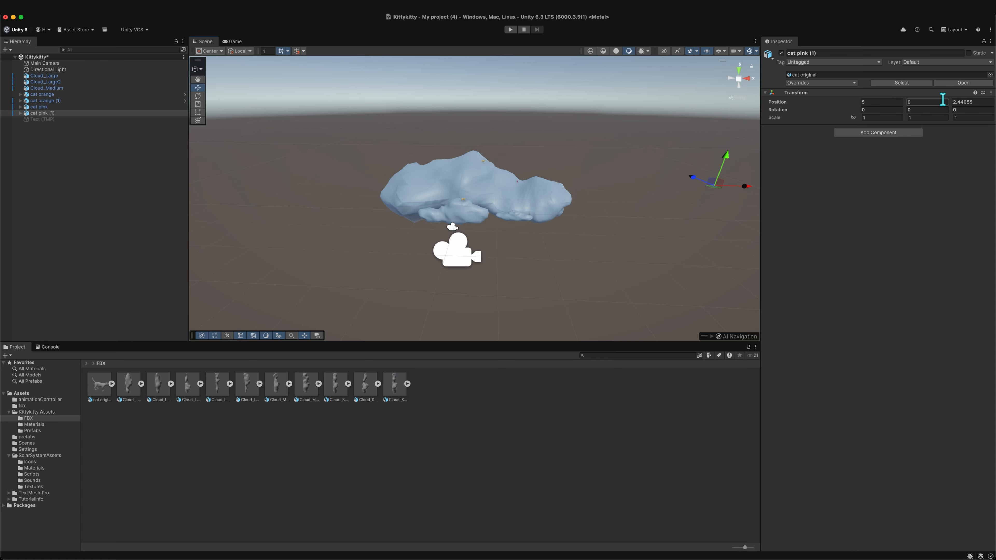
{"action": "left_click", "coordinate": [885, 103]}
{"action": "type", "text": "0"}
{"action": "key", "text": "Tab"}
{"action": "key", "text": "Tab"}
{"action": "type", "text": "0"}
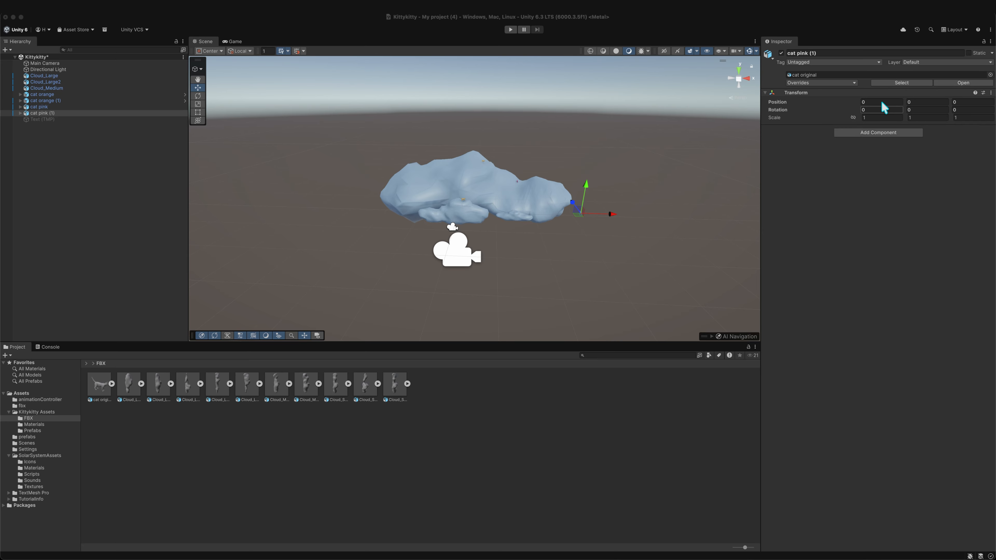
- Set the pink cat copy's position to X 5, Y 0, Z 1
{"action": "left_click", "coordinate": [880, 102]}
{"action": "type", "text": "5"}
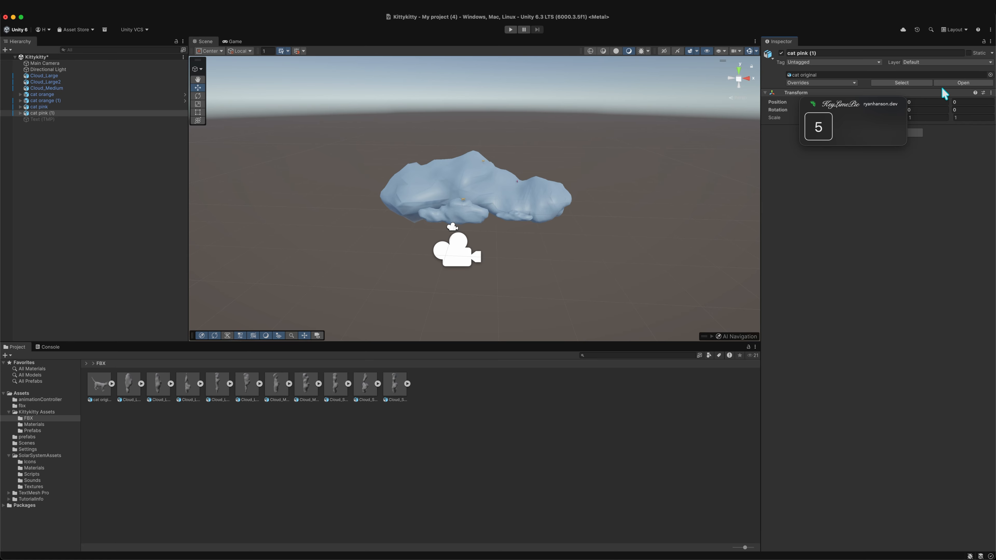
{"action": "key", "text": "Tab"}
{"action": "type", "text": "0"}
{"action": "key", "text": "Tab"}
{"action": "type", "text": "1"}
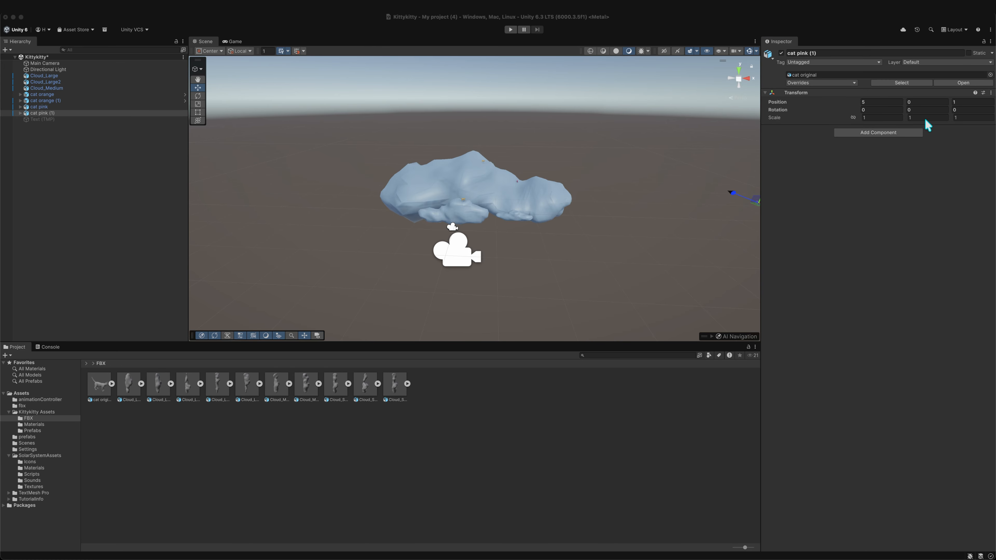
- Reset the pink cat copy's Transform component
{"action": "scroll", "coordinate": [704, 247], "scroll_direction": "down", "scroll_amount": 2}
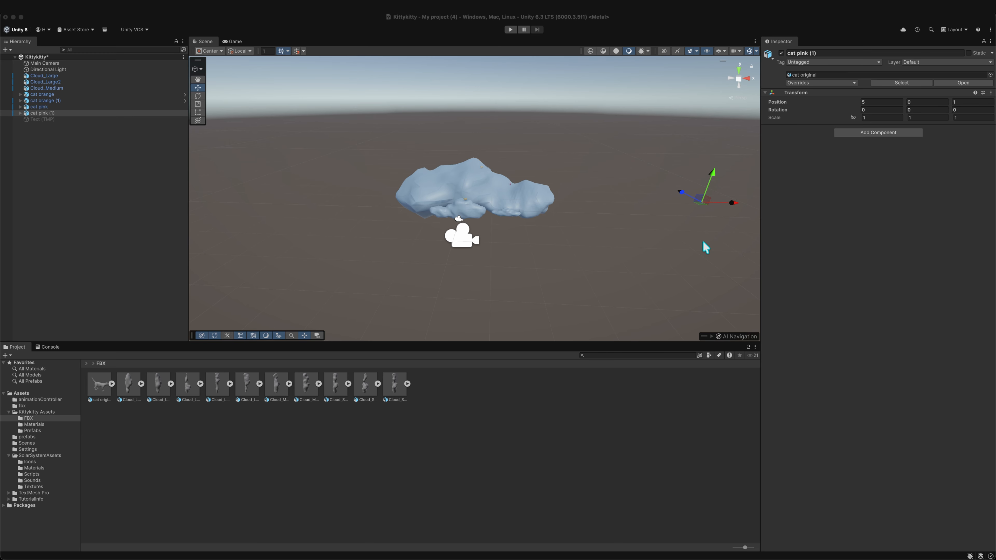
{"action": "left_click", "coordinate": [990, 93]}
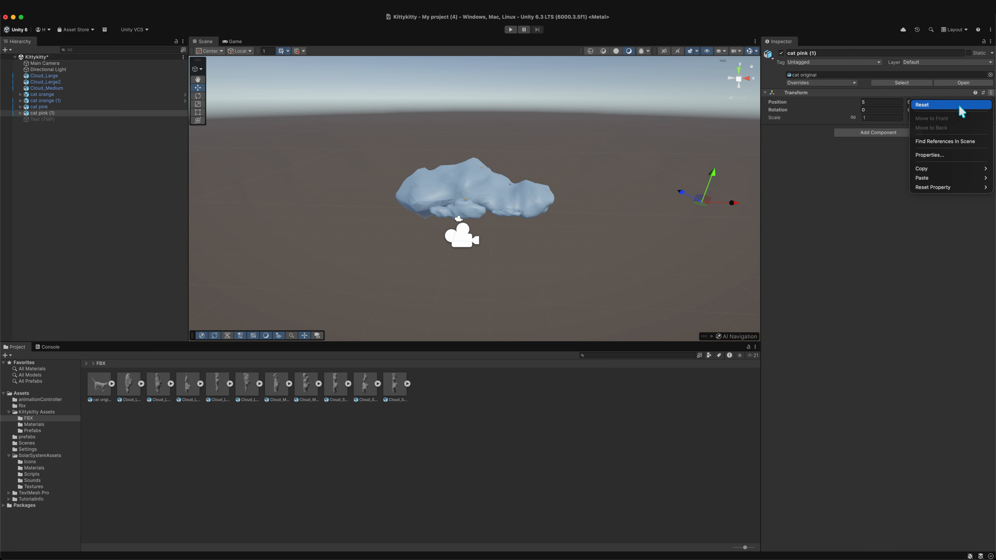
{"action": "left_click", "coordinate": [927, 110]}
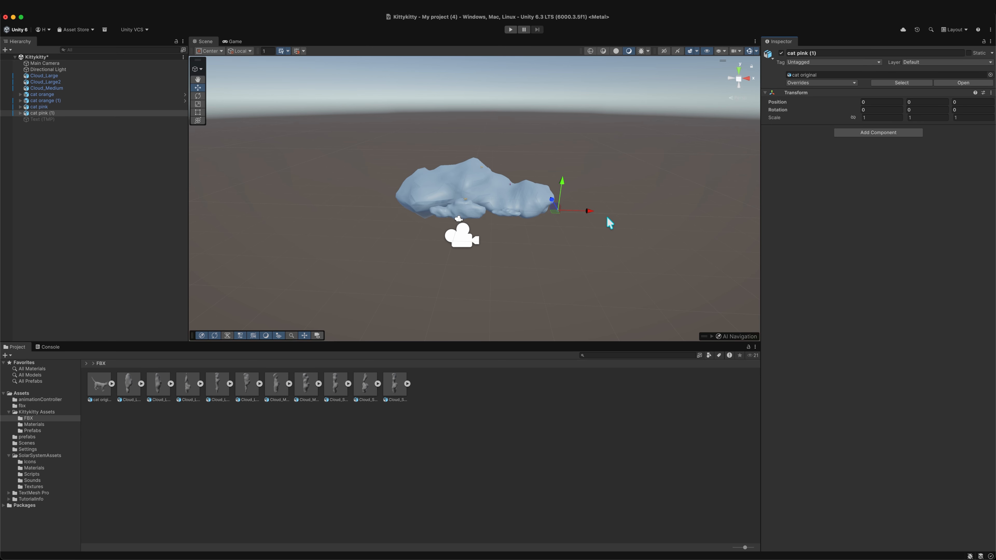
- Move the pink cat copy with the Move tool onto the upper left part of the cloud
{"action": "scroll", "coordinate": [609, 222], "scroll_direction": "up", "scroll_amount": 2}
{"action": "scroll", "coordinate": [610, 223], "scroll_direction": "up", "scroll_amount": 2}
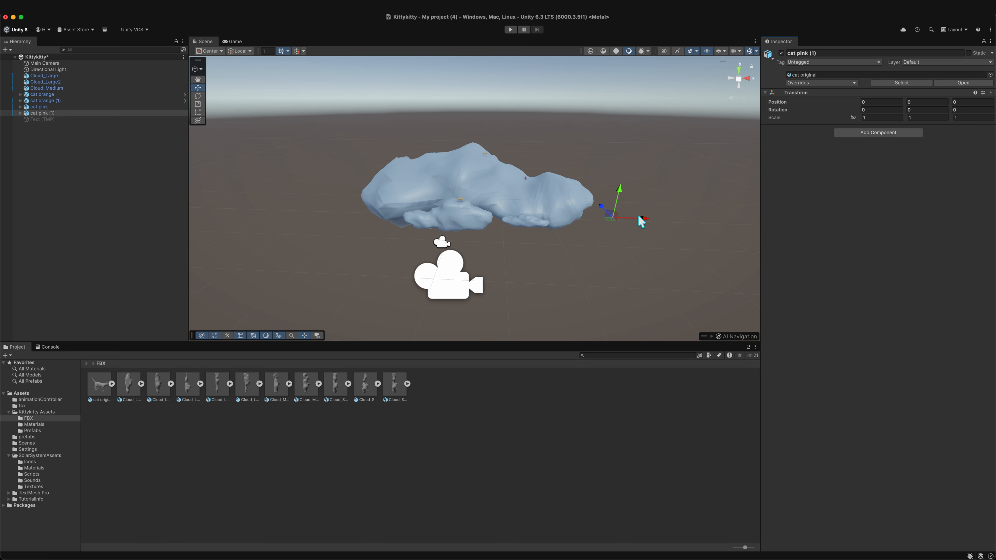
{"action": "left_click_drag", "start_coordinate": [640, 221], "coordinate": [433, 185]}
{"action": "scroll", "coordinate": [435, 180], "scroll_direction": "up", "scroll_amount": 4}
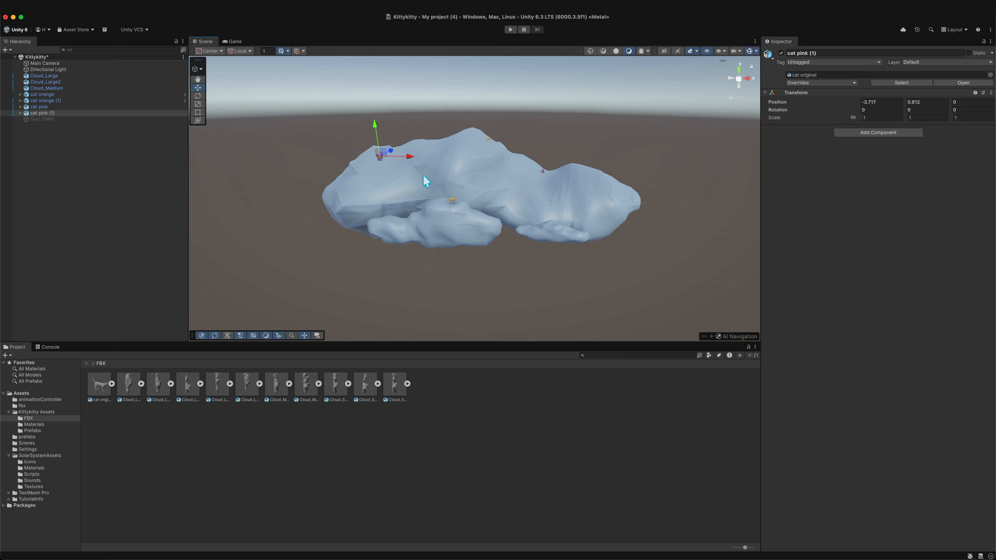
{"action": "scroll", "coordinate": [425, 181], "scroll_direction": "up", "scroll_amount": 2}
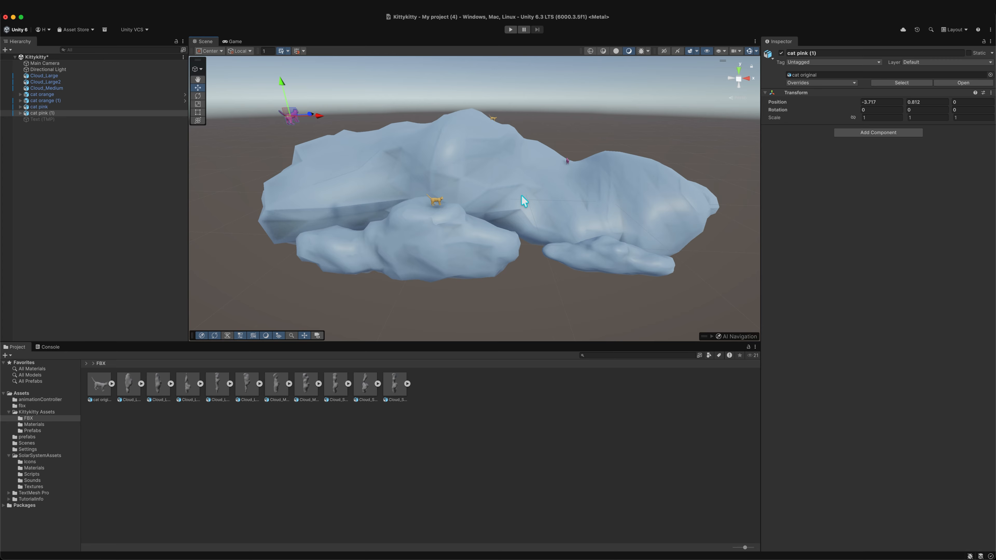
- Reset the pink cat copy's Transform once more
{"action": "left_click_drag", "start_coordinate": [525, 203], "coordinate": [465, 158], "text": "alt"}
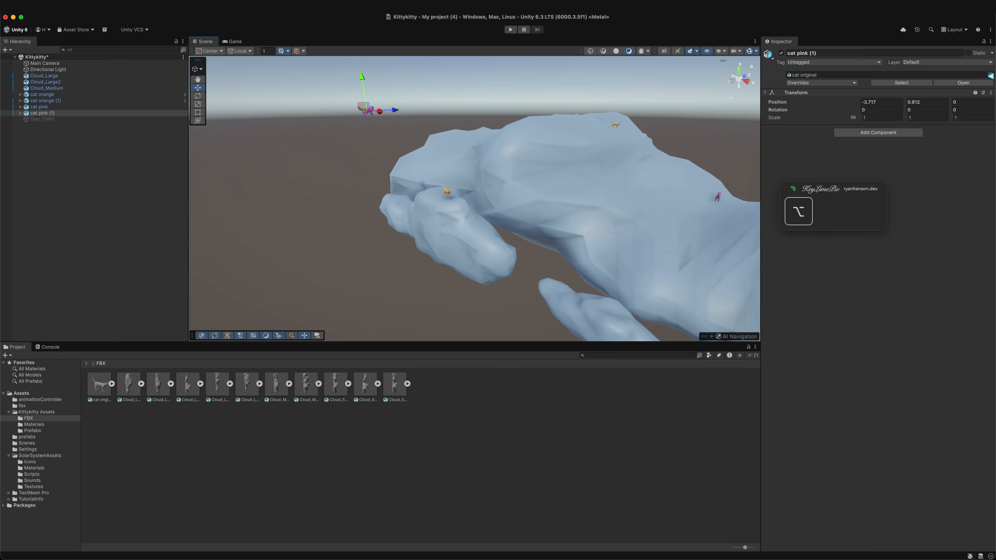
{"action": "left_click", "coordinate": [990, 92]}
{"action": "left_click", "coordinate": [982, 105]}
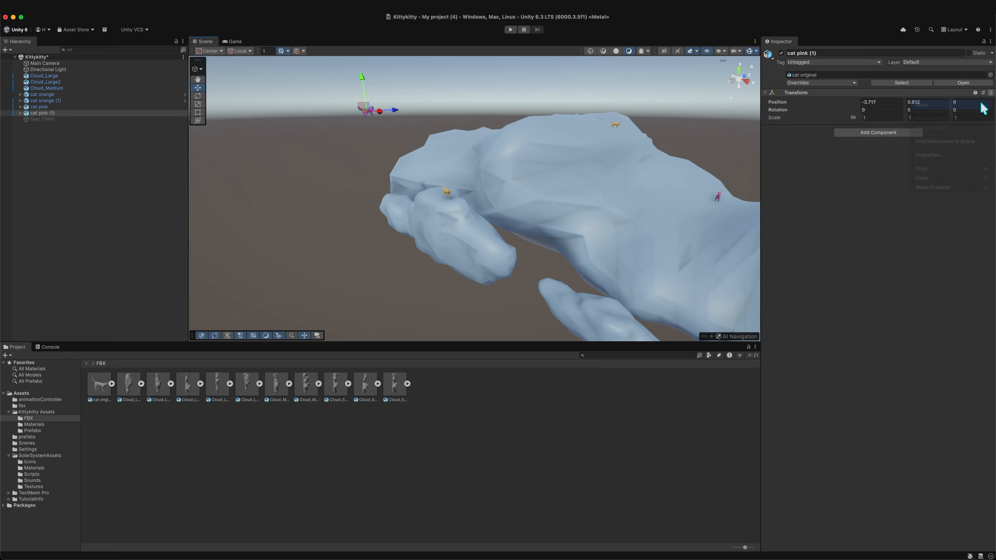
- Set the pink cat copy's position to about X -1.47, Y 0.46, Z 0.46 on the cloud
{"action": "scroll", "coordinate": [636, 222], "scroll_direction": "down", "scroll_amount": 3}
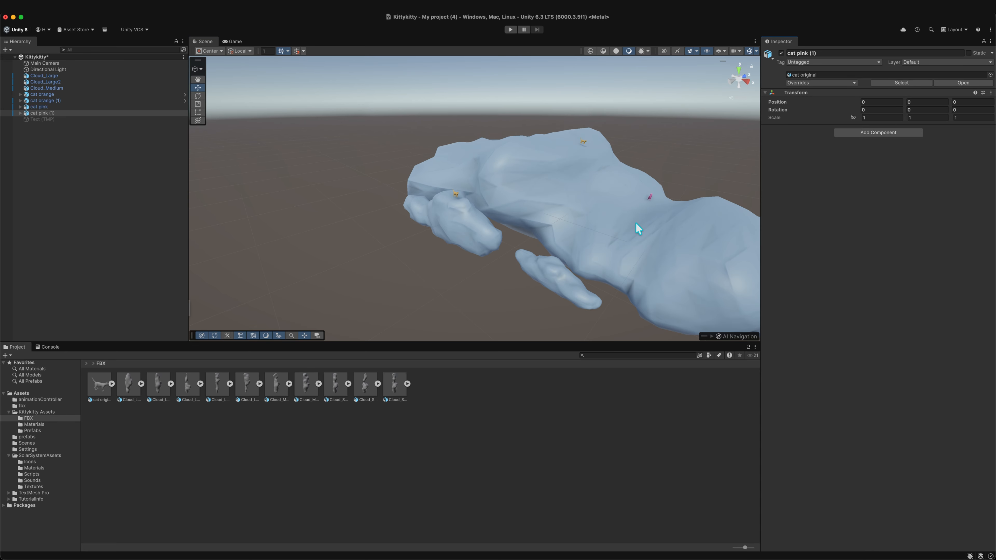
{"action": "scroll", "coordinate": [636, 223], "scroll_direction": "down", "scroll_amount": 3}
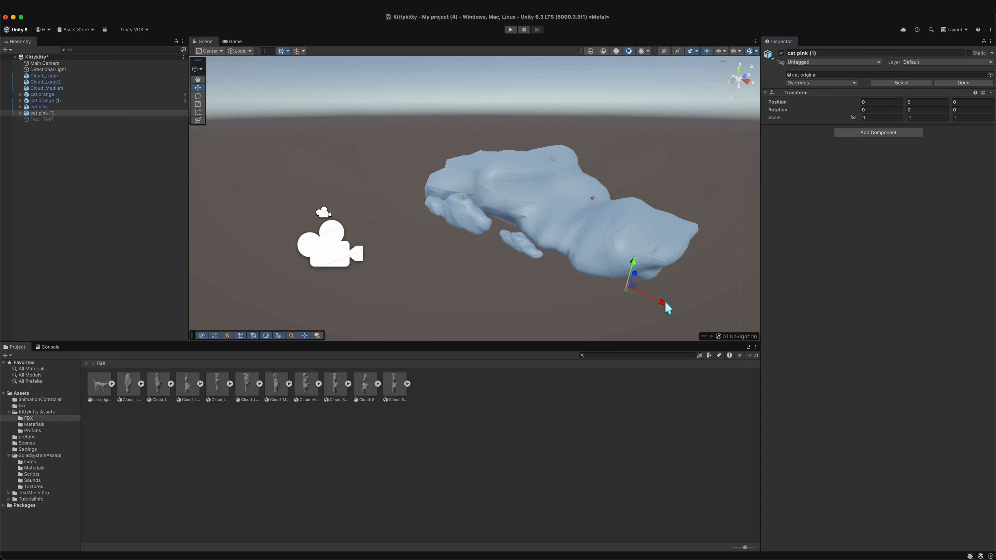
{"action": "left_click_drag", "start_coordinate": [665, 302], "coordinate": [648, 296]}
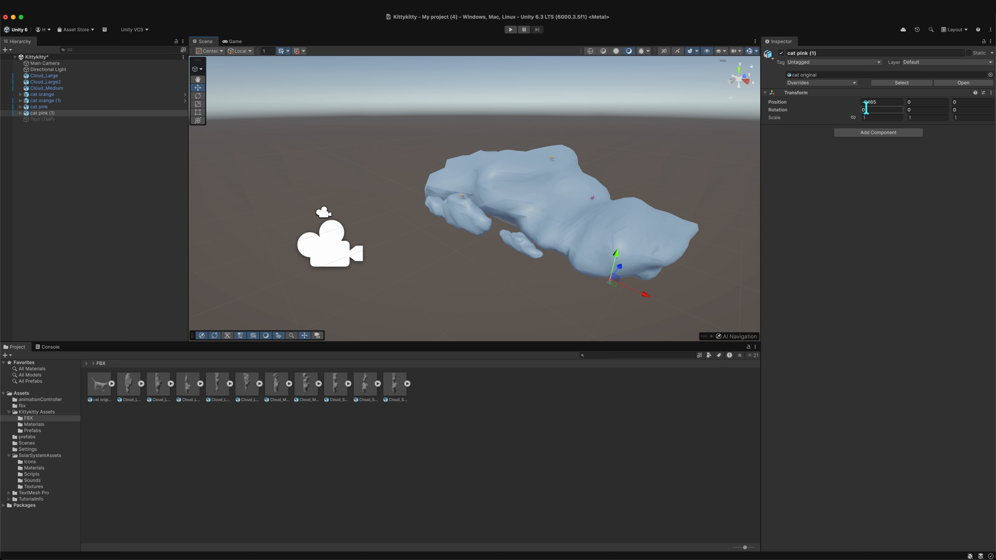
{"action": "left_click", "coordinate": [860, 102]}
{"action": "mouse_move", "coordinate": [859, 105]}
{"action": "left_mouse_down"}
{"action": "mouse_move", "coordinate": [845, 107]}
{"action": "mouse_move", "coordinate": [853, 109]}
{"action": "left_mouse_up"}
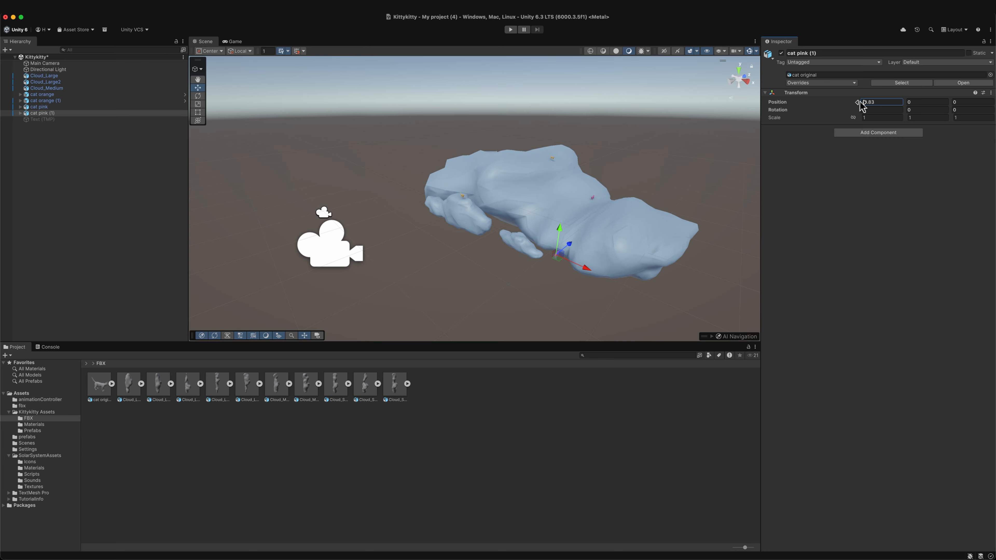
{"action": "left_click_drag", "start_coordinate": [860, 105], "coordinate": [958, 105]}
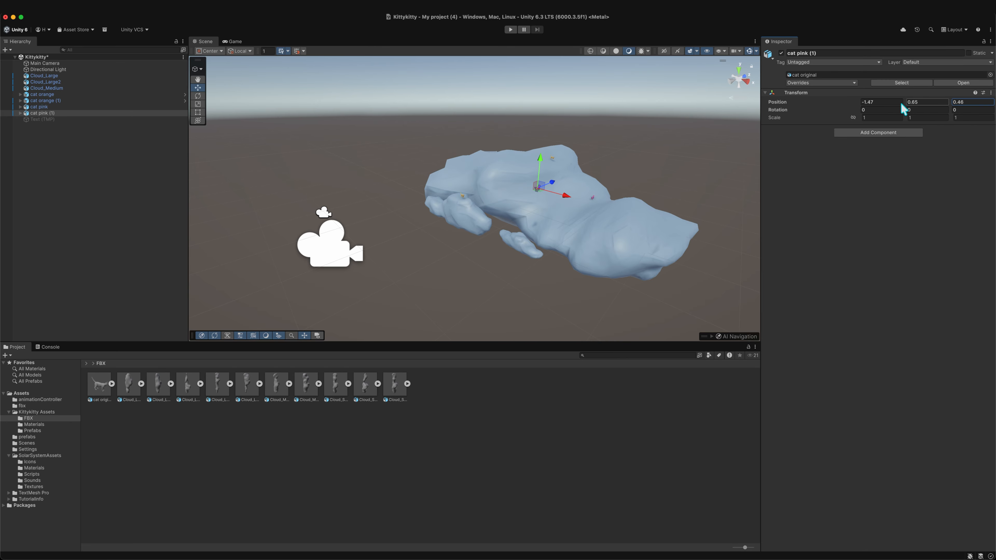
{"action": "mouse_move", "coordinate": [904, 102]}
{"action": "left_mouse_down"}
{"action": "mouse_move", "coordinate": [914, 108]}
{"action": "mouse_move", "coordinate": [904, 113]}
{"action": "left_mouse_up"}
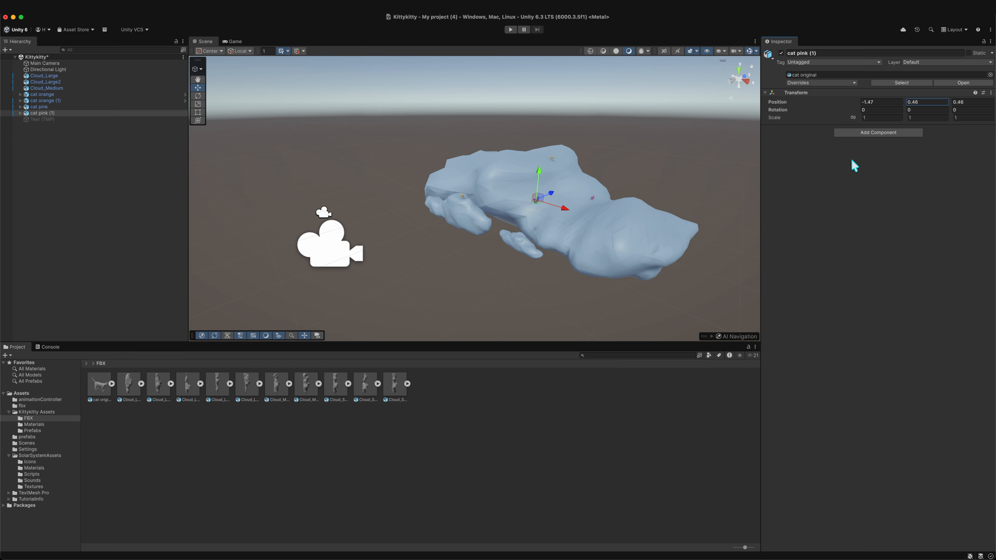
- Enter Play mode, shift the pink cat copy's X position, and exit Play mode
{"action": "left_click", "coordinate": [511, 30]}
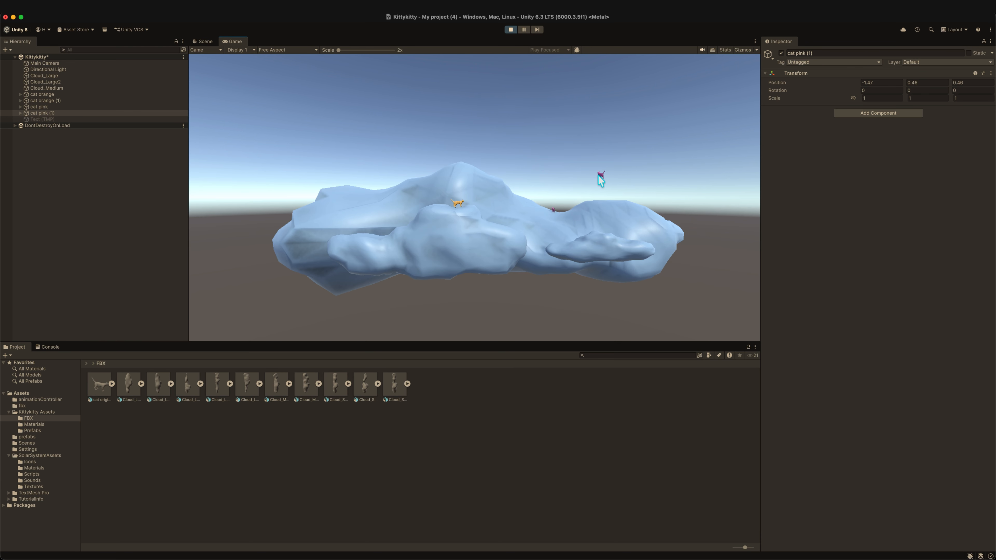
{"action": "left_click", "coordinate": [133, 113]}
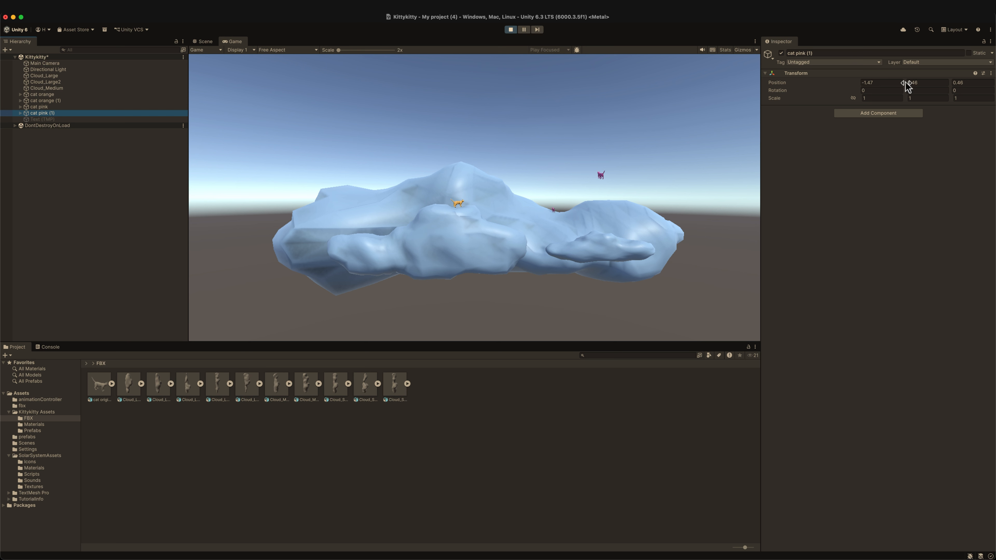
{"action": "left_click_drag", "start_coordinate": [904, 85], "coordinate": [836, 89]}
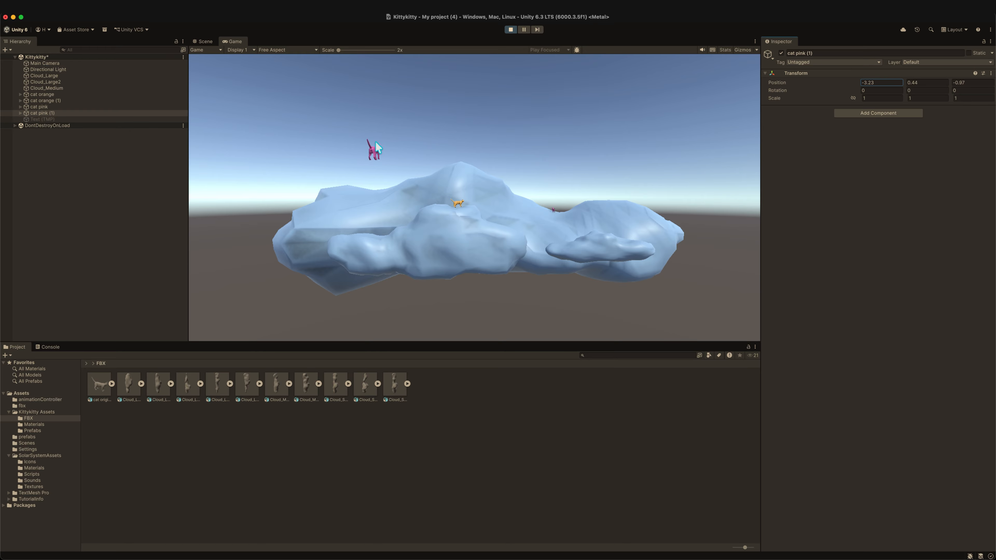
{"action": "left_click", "coordinate": [510, 30]}
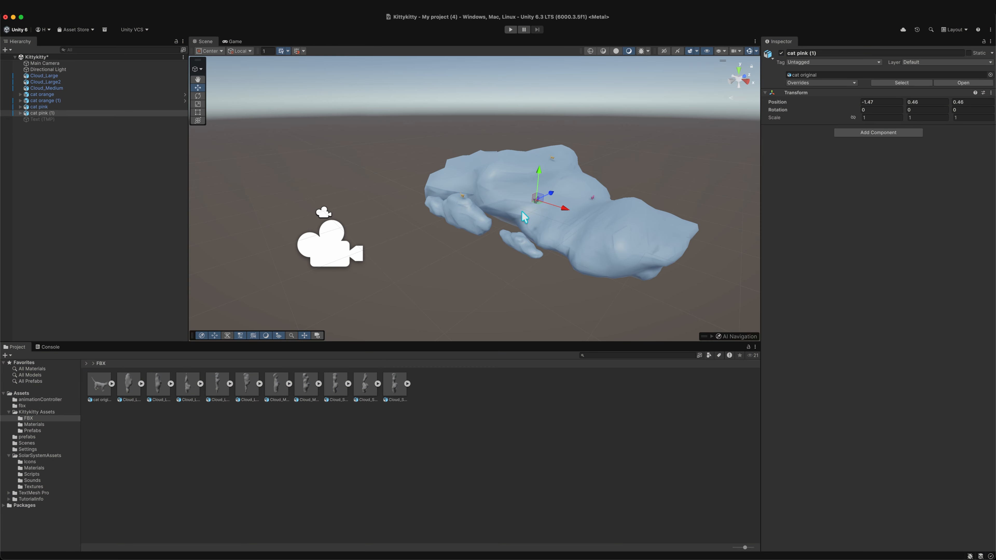
- Run the scene briefly in Play mode and stop it
{"action": "middle_click_drag", "start_coordinate": [497, 236], "coordinate": [541, 225]}
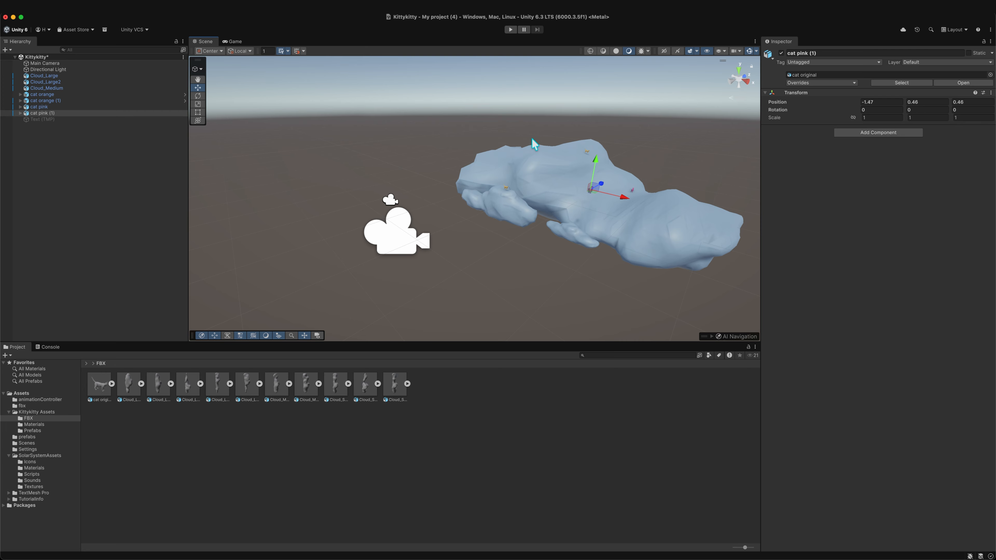
{"action": "left_click", "coordinate": [510, 30]}
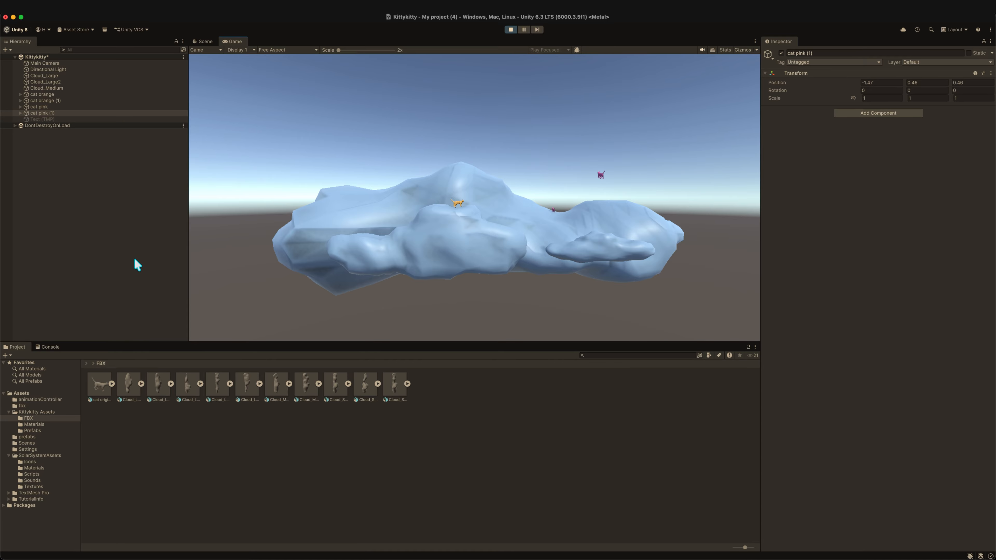
{"action": "left_click", "coordinate": [510, 30]}
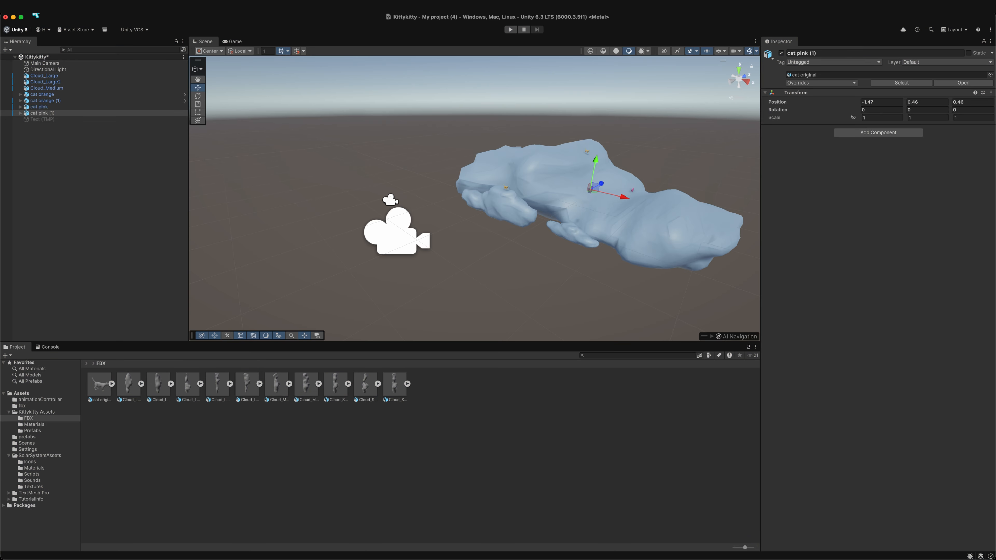
- Set the Playmode tint colour to light pink in the editor Preferences
{"action": "left_click", "coordinate": [49, 7]}
{"action": "mouse_move", "coordinate": [34, 16]}
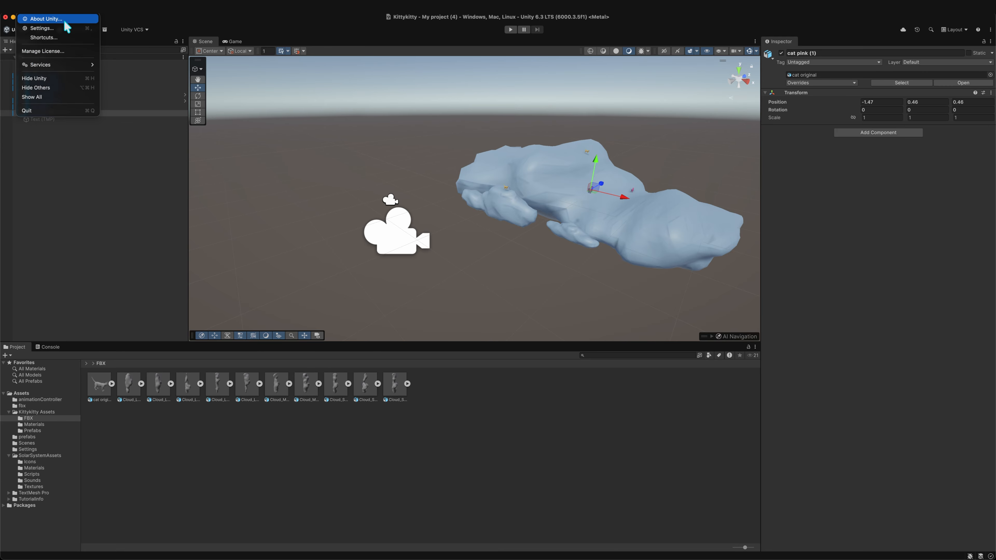
{"action": "left_click", "coordinate": [61, 29]}
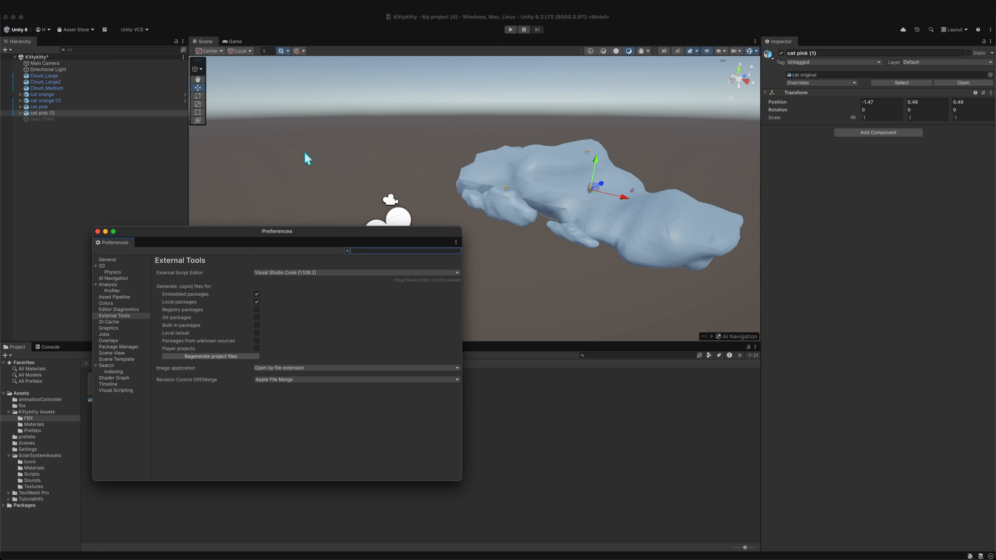
{"action": "left_click", "coordinate": [139, 303]}
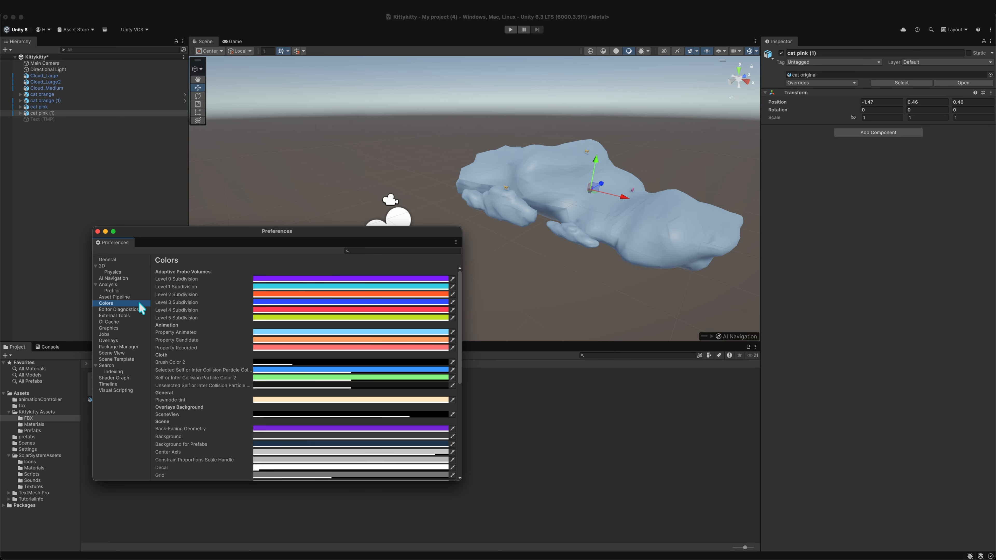
{"action": "scroll", "coordinate": [196, 323], "scroll_direction": "down", "scroll_amount": 2}
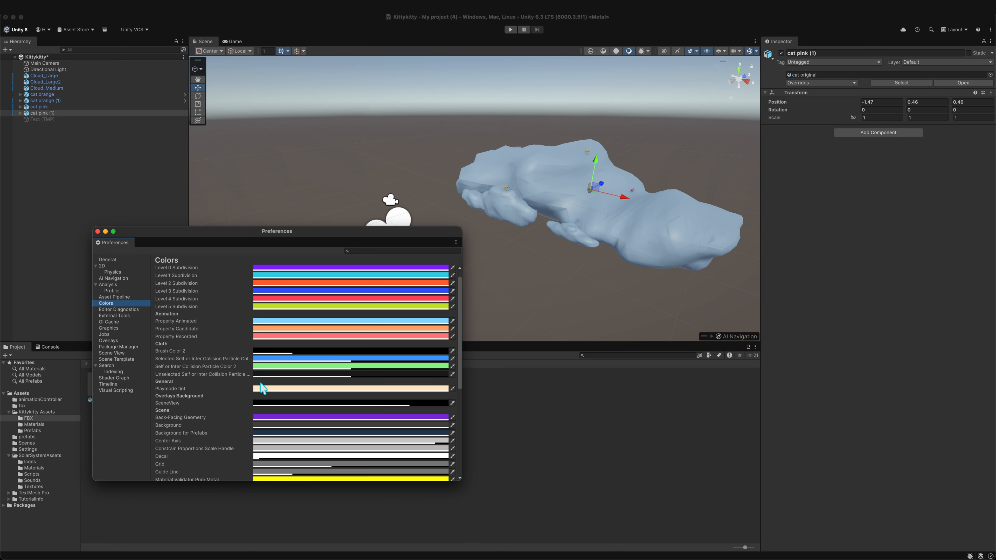
{"action": "left_click", "coordinate": [268, 389]}
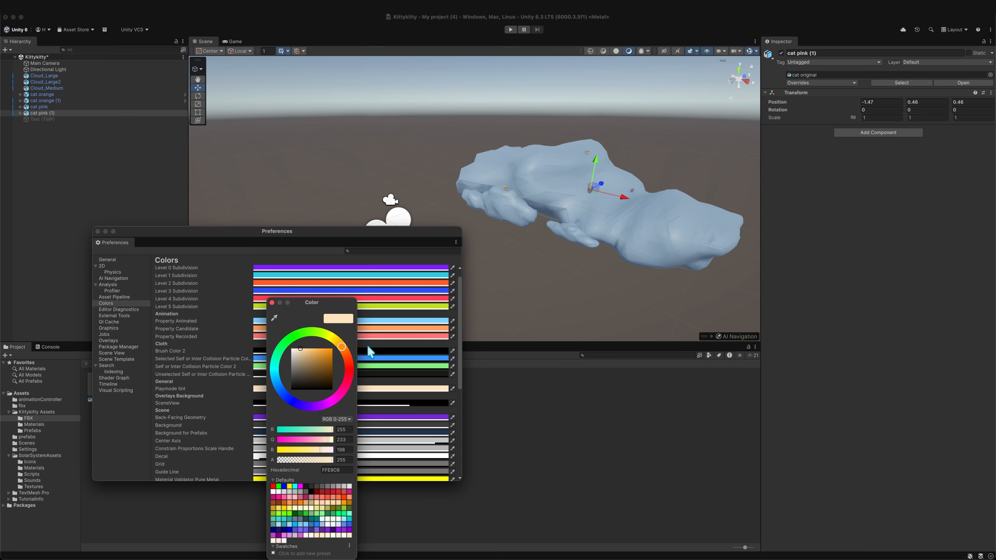
{"action": "left_click_drag", "start_coordinate": [342, 348], "coordinate": [349, 374]}
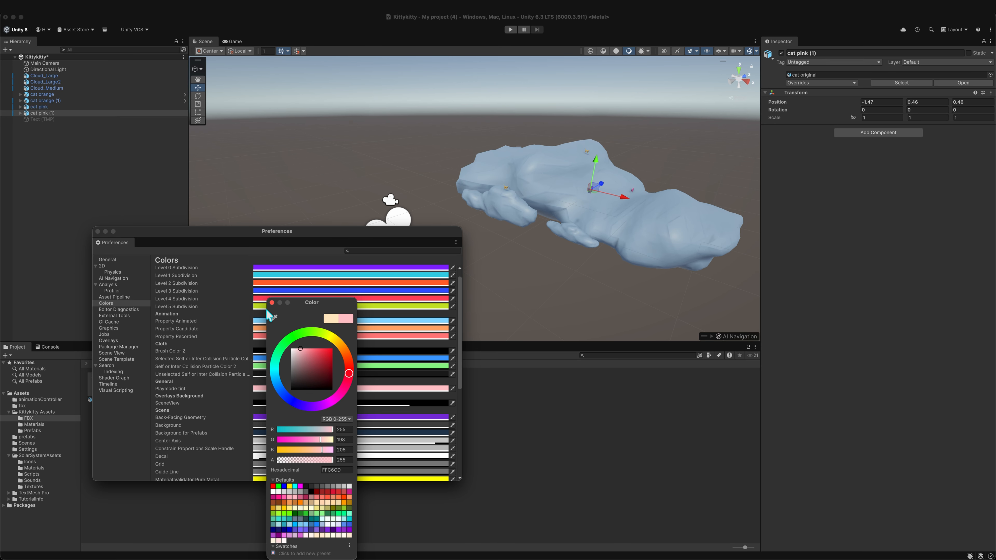
{"action": "left_click", "coordinate": [271, 303]}
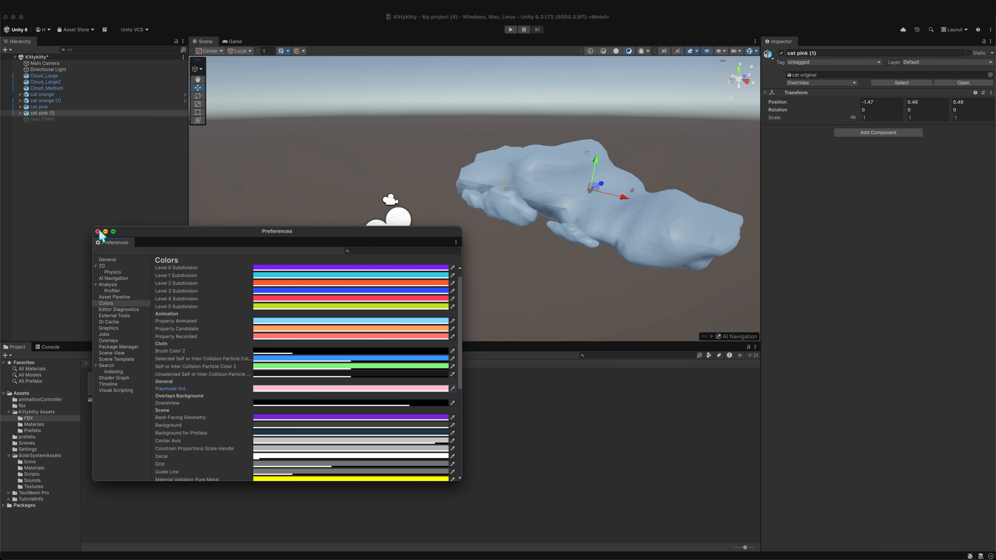
{"action": "left_click", "coordinate": [98, 231]}
- Enter and exit Play mode to preview the pink Playmode tint
{"action": "left_click", "coordinate": [510, 29]}
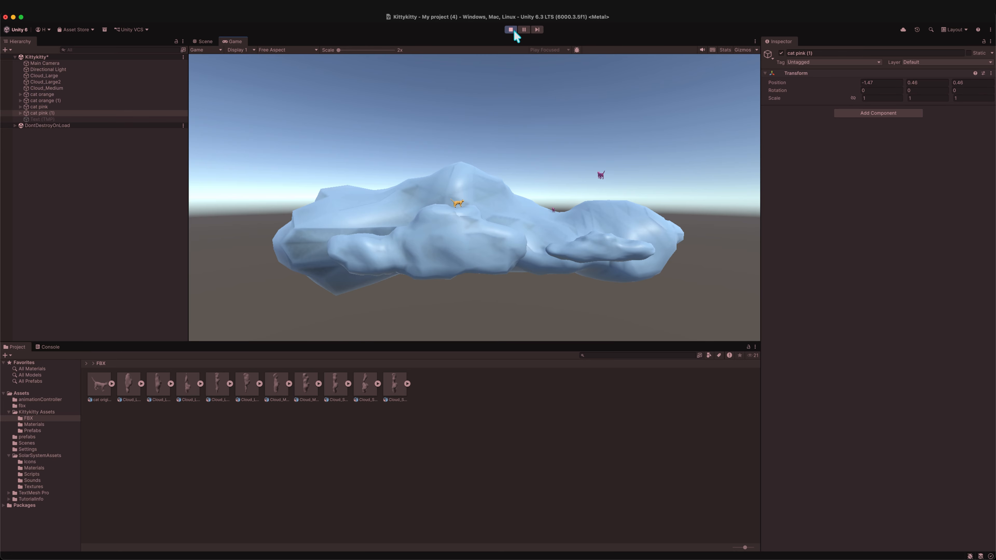
{"action": "left_click", "coordinate": [510, 29]}
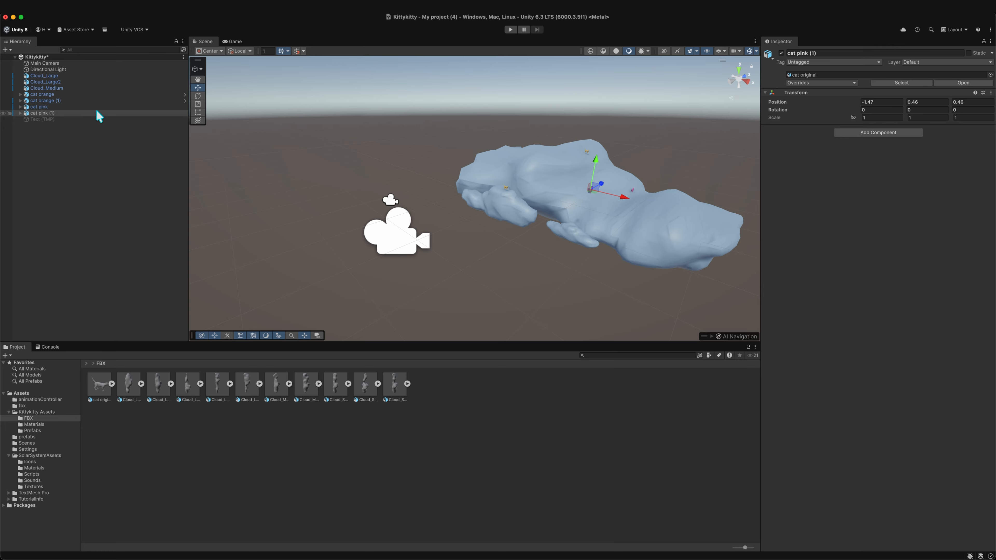
{"action": "scroll", "coordinate": [613, 189], "scroll_direction": "down", "scroll_amount": 2}
{"action": "scroll", "coordinate": [614, 189], "scroll_direction": "up", "scroll_amount": 3}
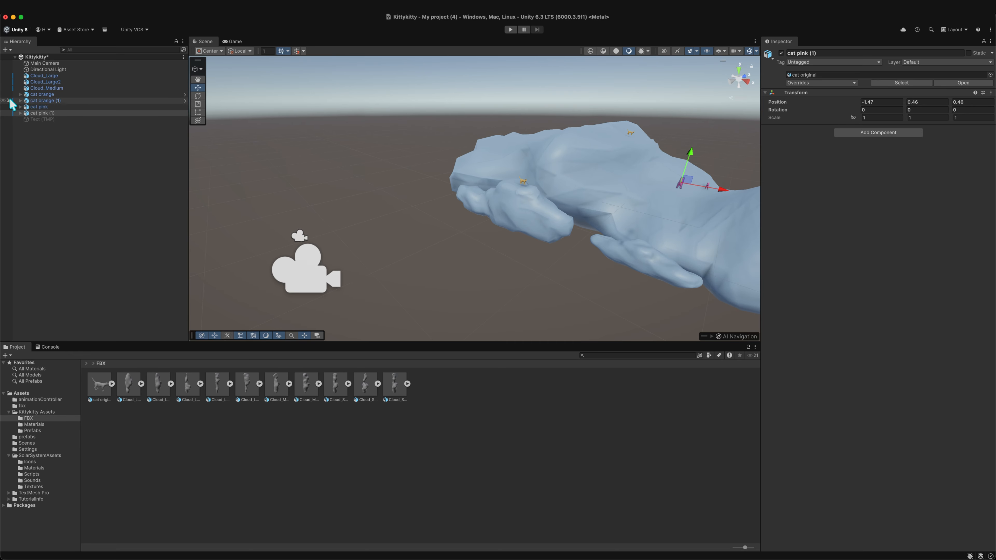
- Rename the cat pink (1) object in the Hierarchy to "cat pink 22"
{"action": "right_click", "coordinate": [42, 115]}
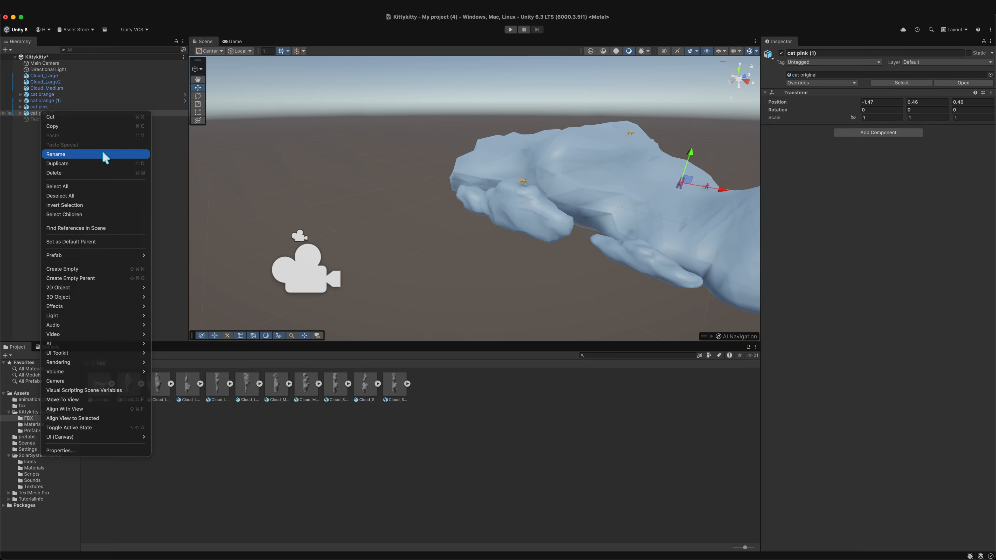
{"action": "left_click", "coordinate": [101, 164]}
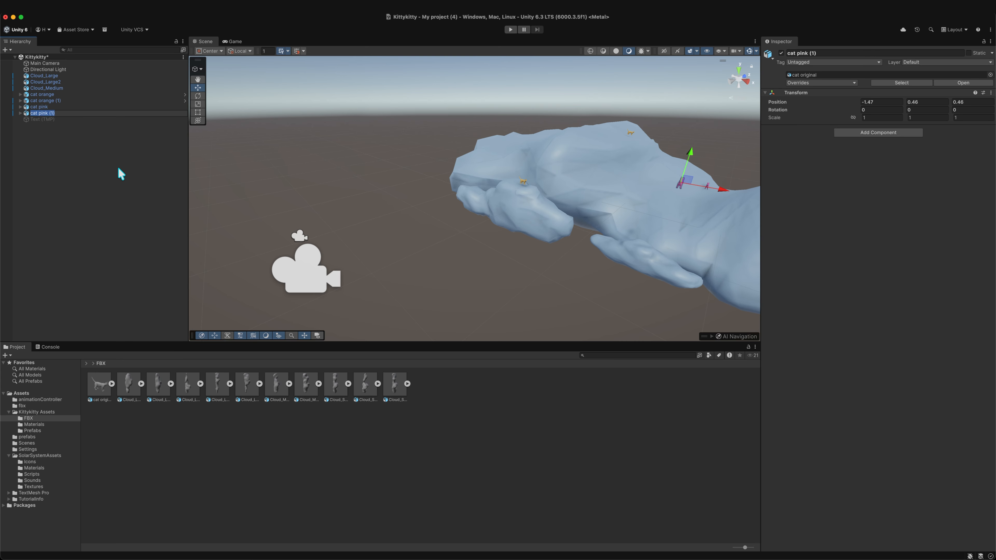
{"action": "left_click", "coordinate": [136, 182]}
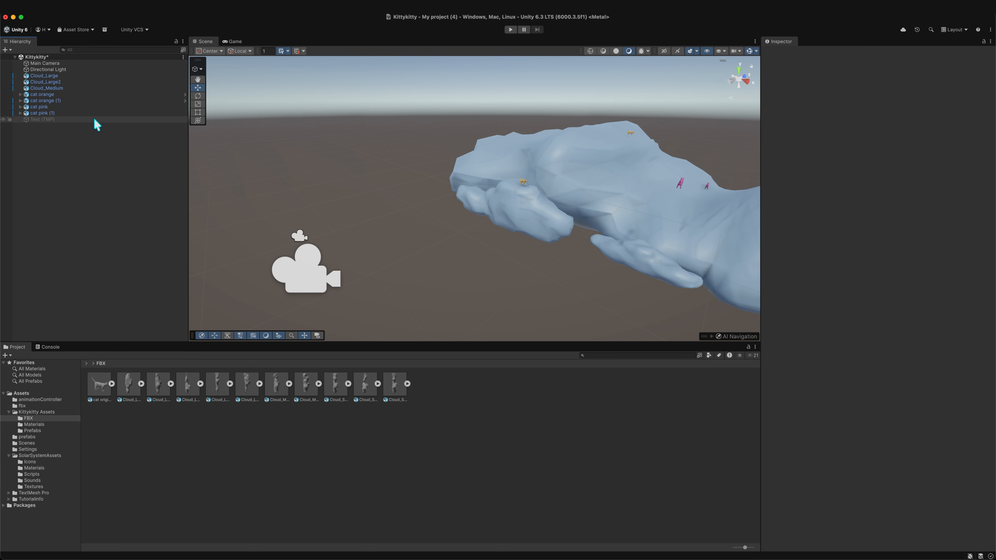
{"action": "left_click", "coordinate": [56, 113]}
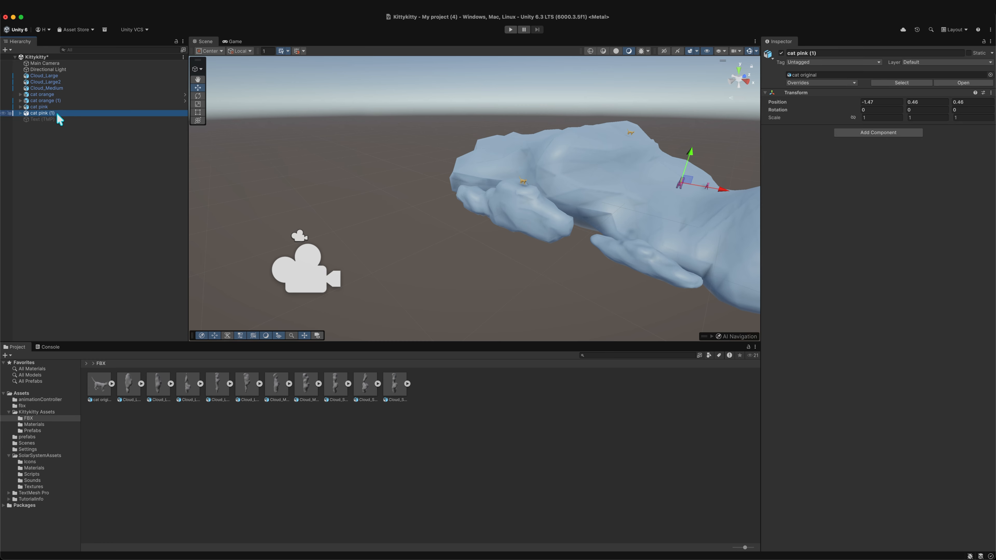
{"action": "key", "text": "Return"}
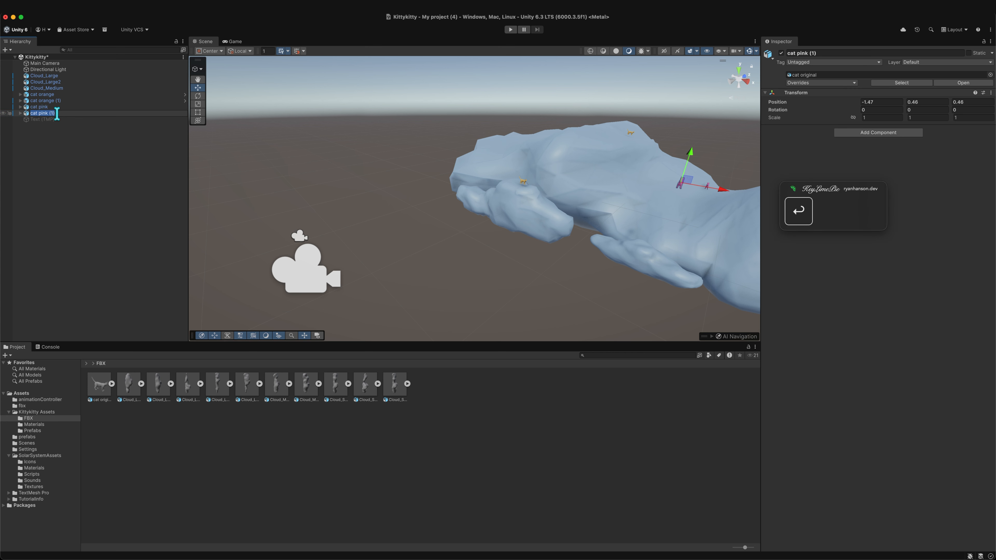
{"action": "type", "text": "cat pink 22"}
{"action": "key", "text": "Return"}
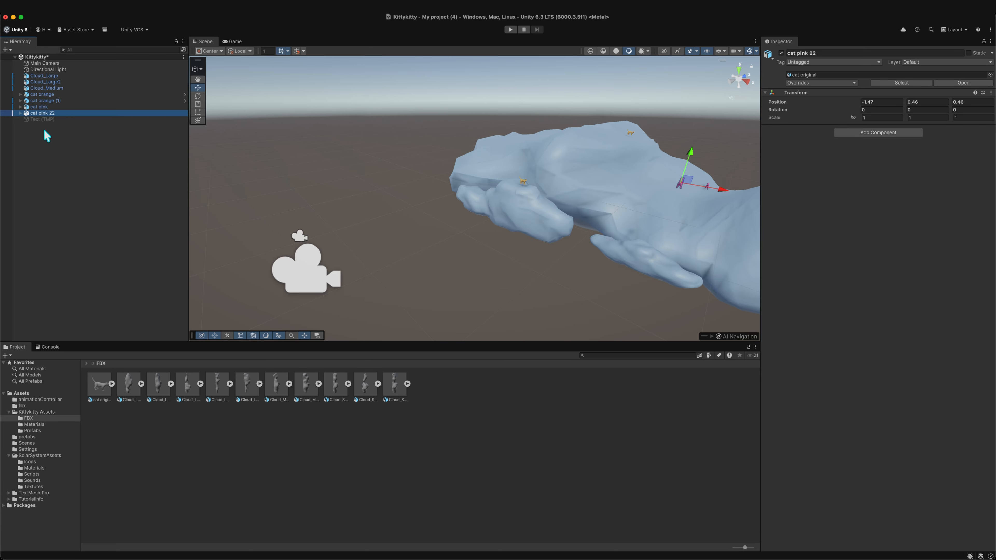
{"action": "left_click", "coordinate": [42, 113]}
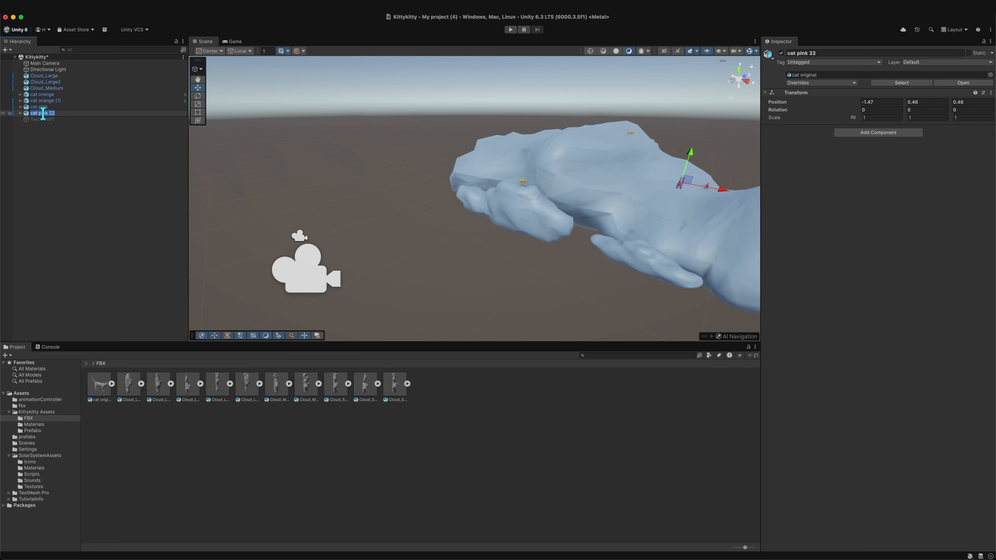
{"action": "left_click", "coordinate": [43, 155]}
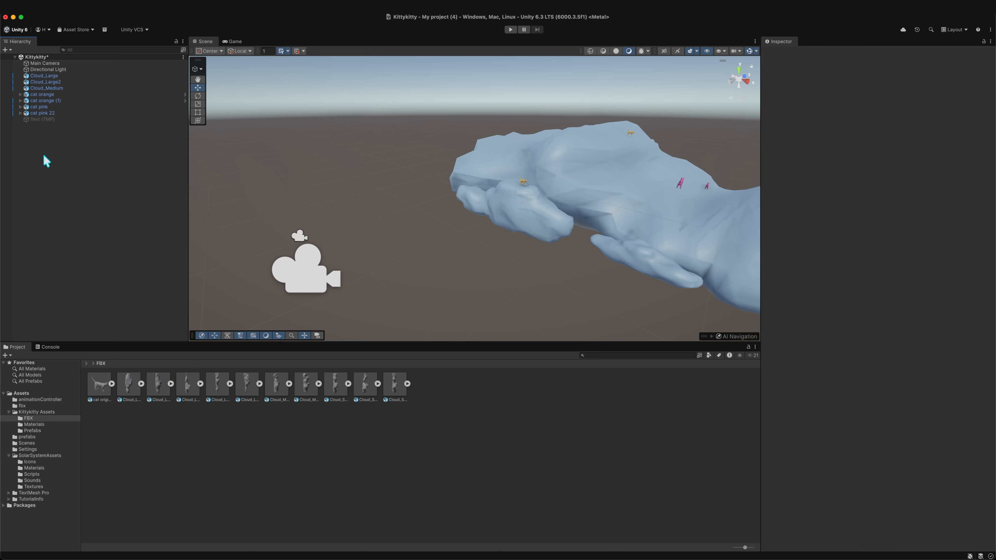
{"action": "left_click", "coordinate": [42, 114]}
{"action": "left_click", "coordinate": [42, 114]}
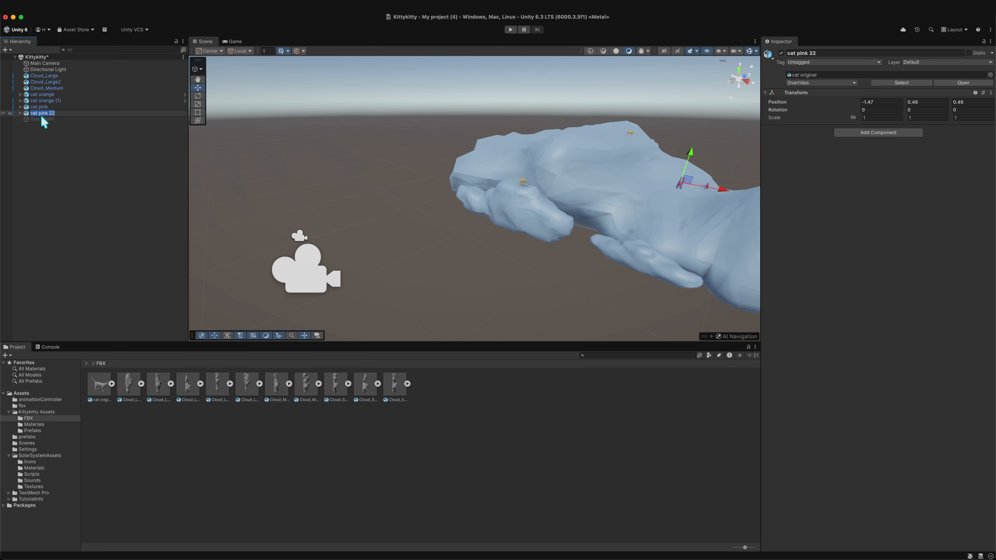
{"action": "left_click", "coordinate": [41, 151]}
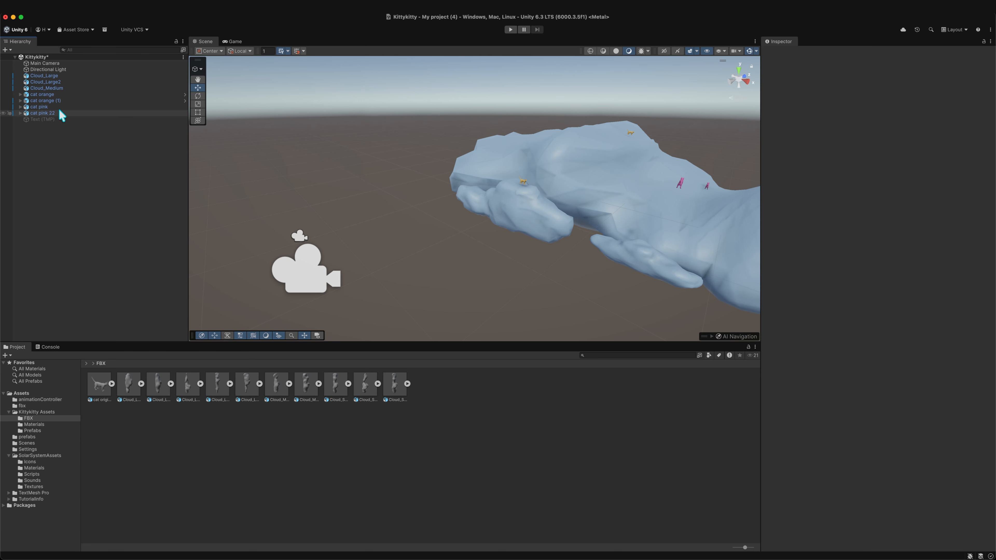
- Rename the cat pink object in the Hierarchy to "pink cat"
{"action": "left_click", "coordinate": [48, 107]}
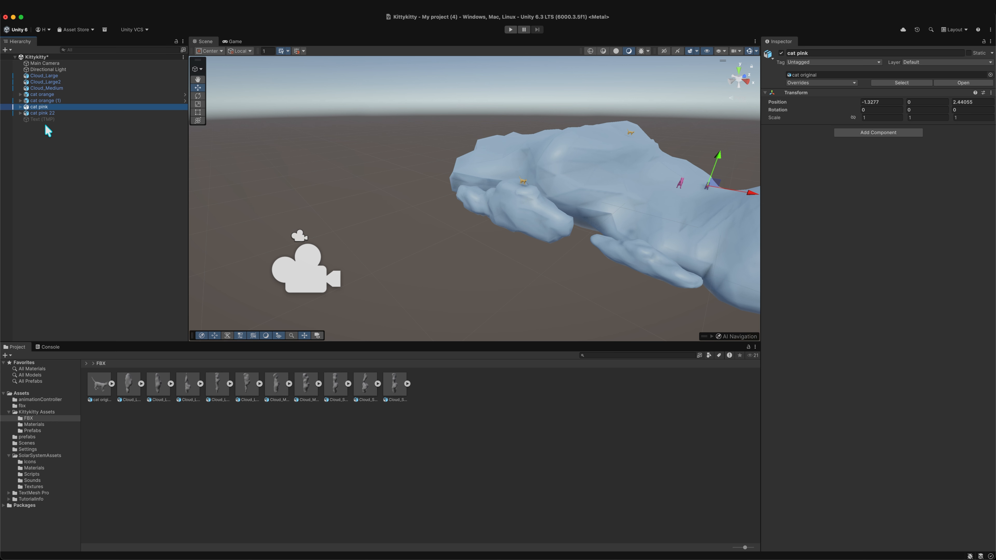
{"action": "left_click", "coordinate": [43, 108]}
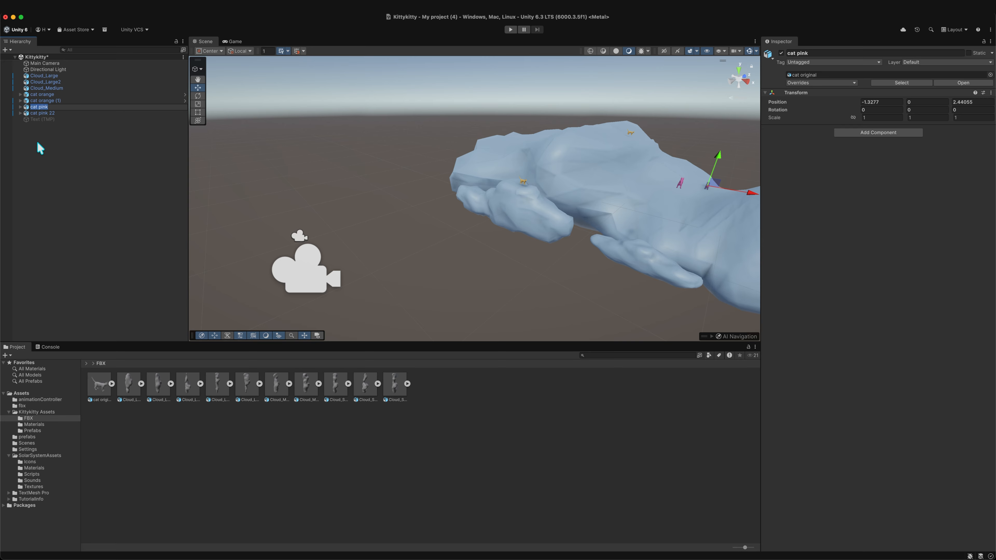
{"action": "type", "text": "c"}
{"action": "key", "text": "BackSpace"}
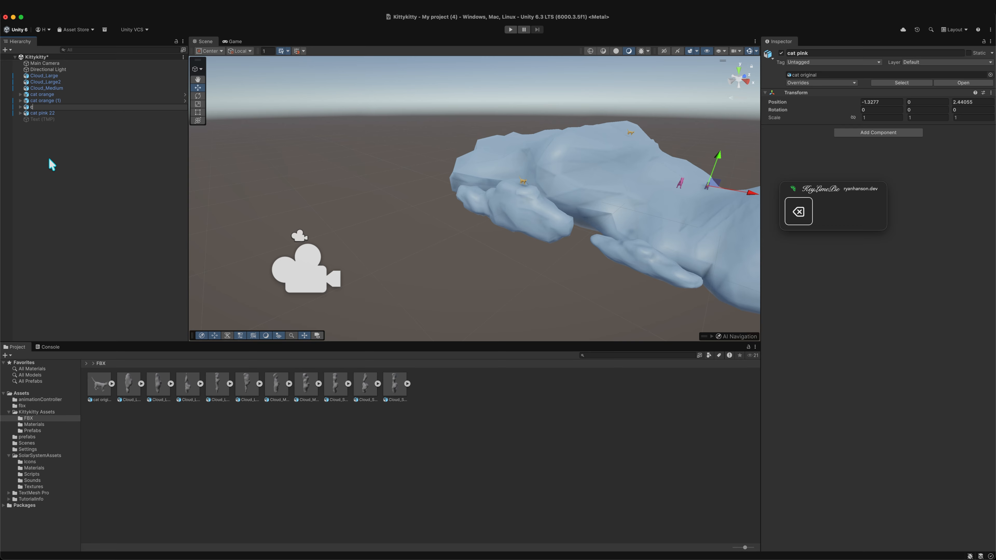
{"action": "type", "text": "pink cat"}
{"action": "key", "text": "Return"}
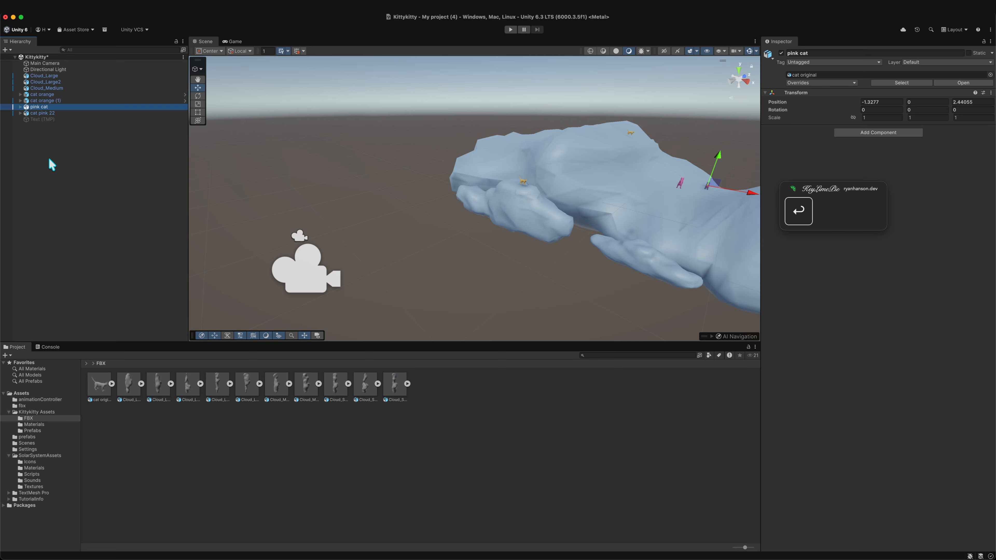
- Rename the cat pink 22 object to "pink cat 2" and clear the selection
{"action": "left_click", "coordinate": [50, 114]}
{"action": "left_click", "coordinate": [48, 112]}
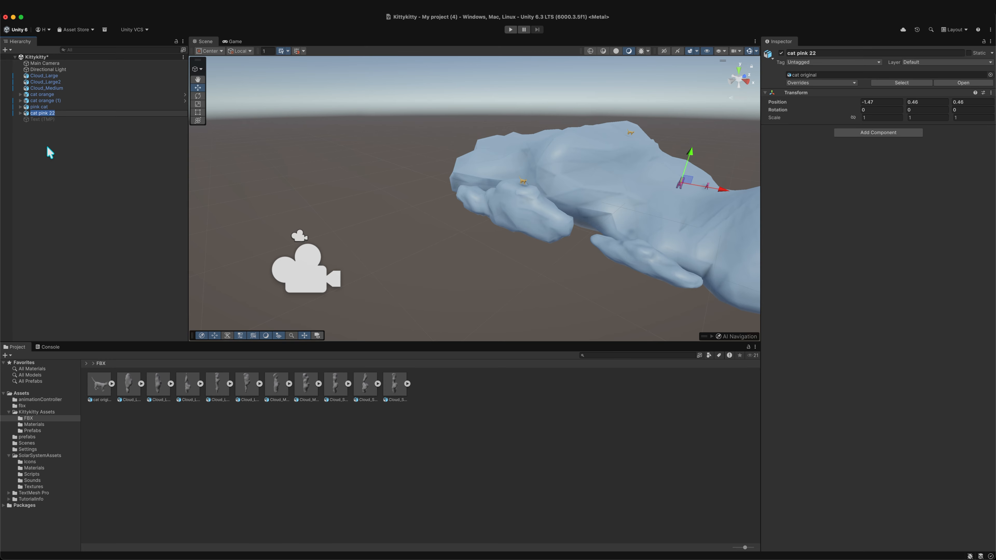
{"action": "type", "text": "pink cat 2"}
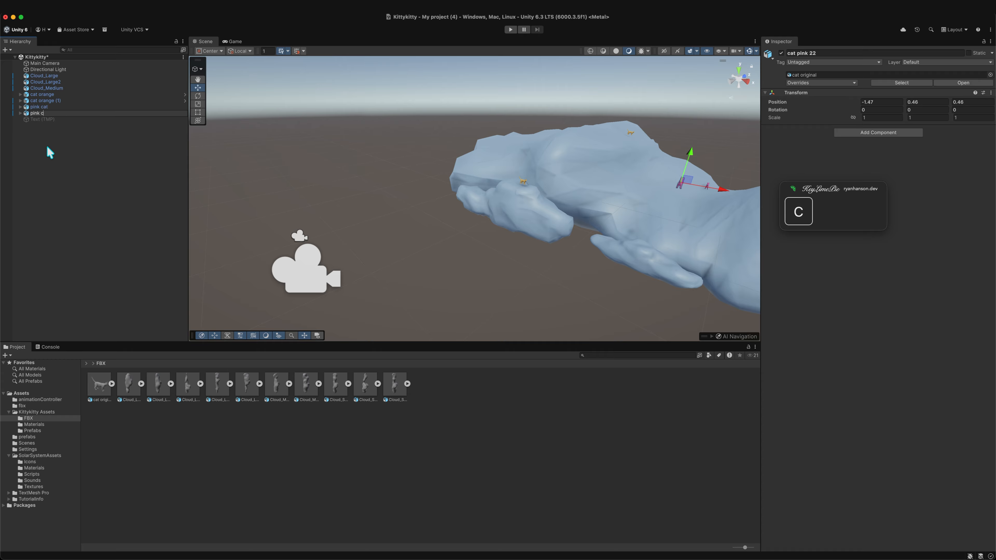
{"action": "key", "text": "Return"}
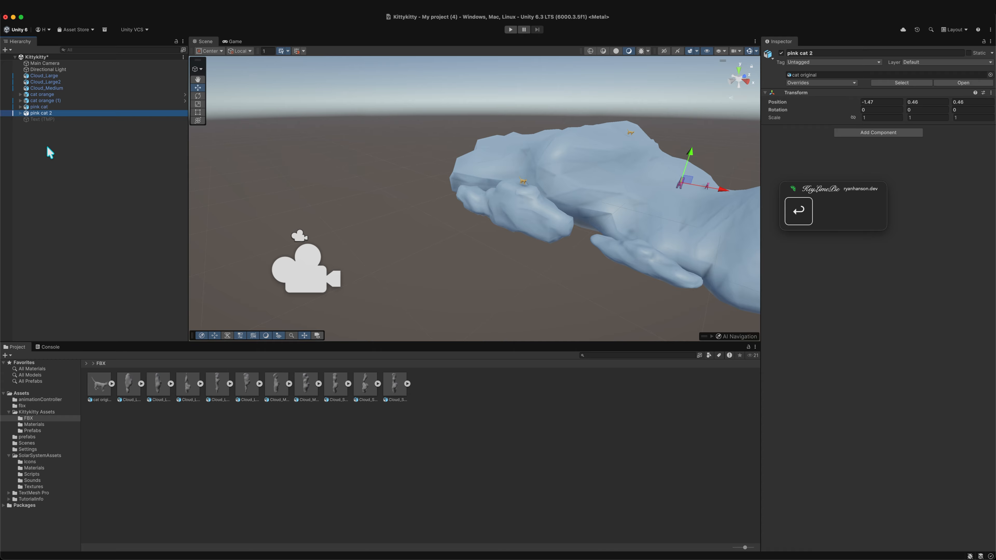
{"action": "left_click", "coordinate": [84, 194]}
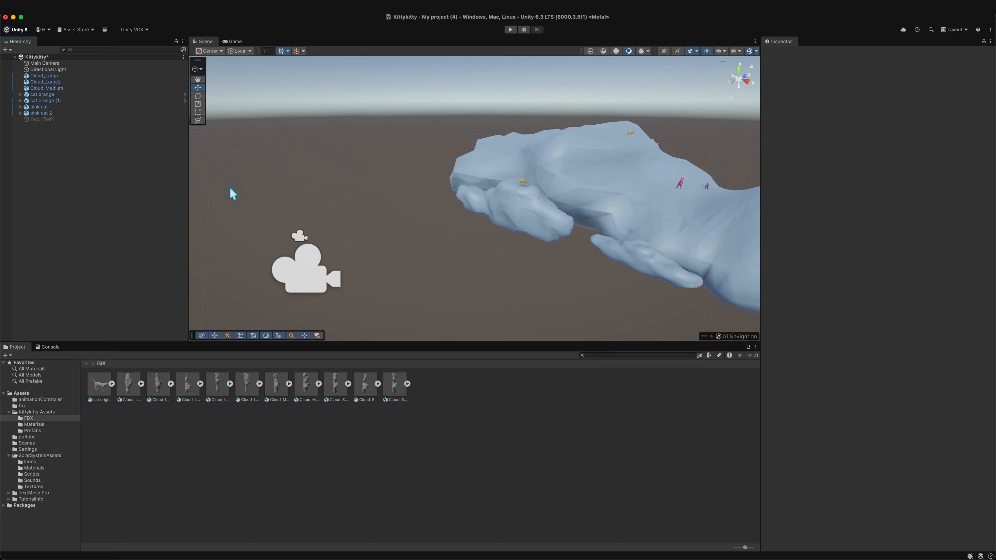